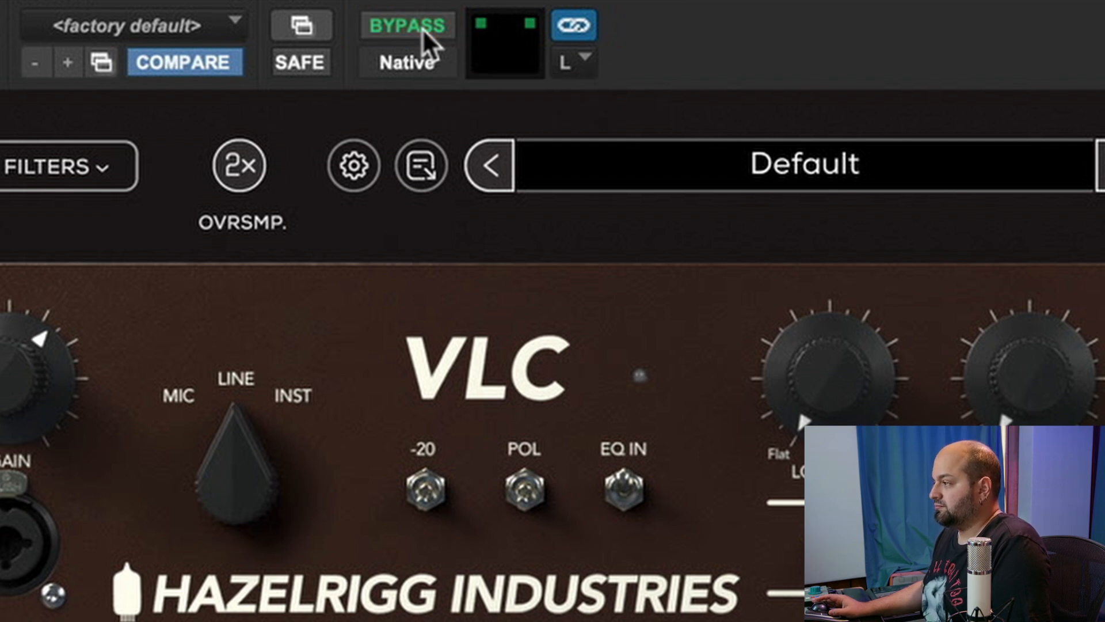
- Bypass the VLC plug-in and re-enable it to compare the processed and unprocessed sound
{"action": "left_click", "coordinate": [423, 29]}
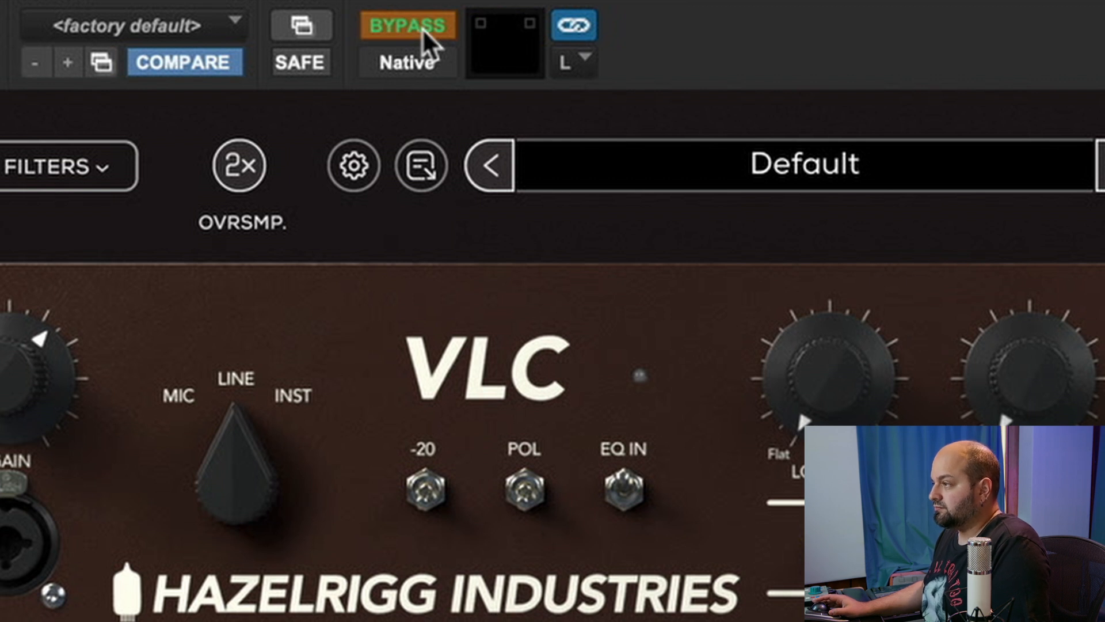
{"action": "left_click", "coordinate": [423, 29]}
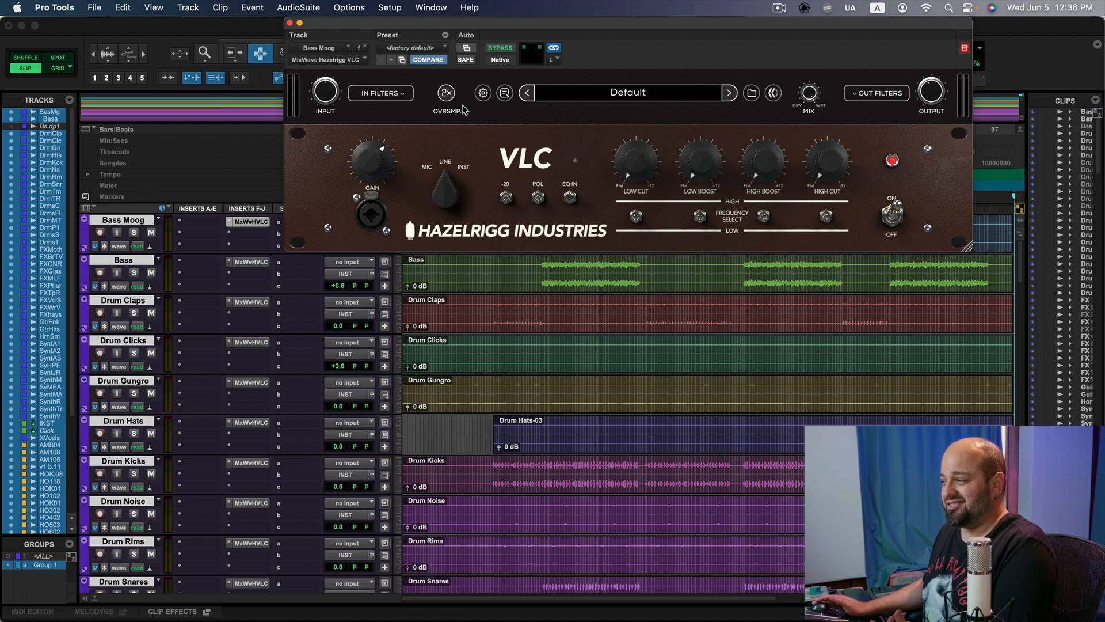
- Review the VLC inserts across the tracks and check Group 1's member tracks and linked insert attributes
{"action": "mouse_move", "coordinate": [374, 154]}
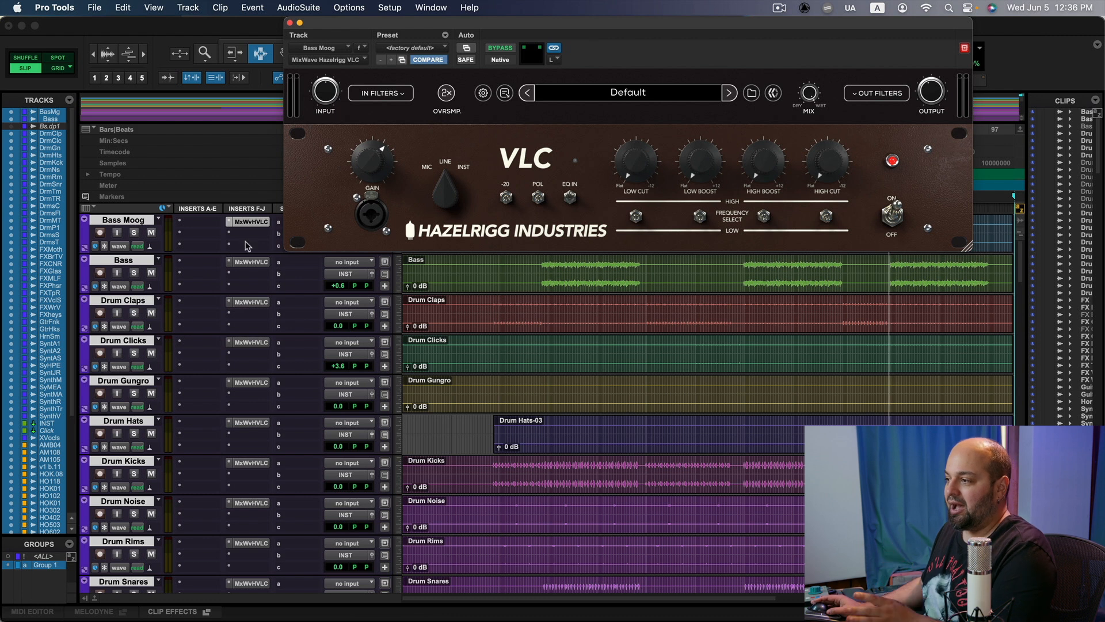
{"action": "scroll", "coordinate": [251, 306], "scroll_direction": "down", "scroll_amount": 4}
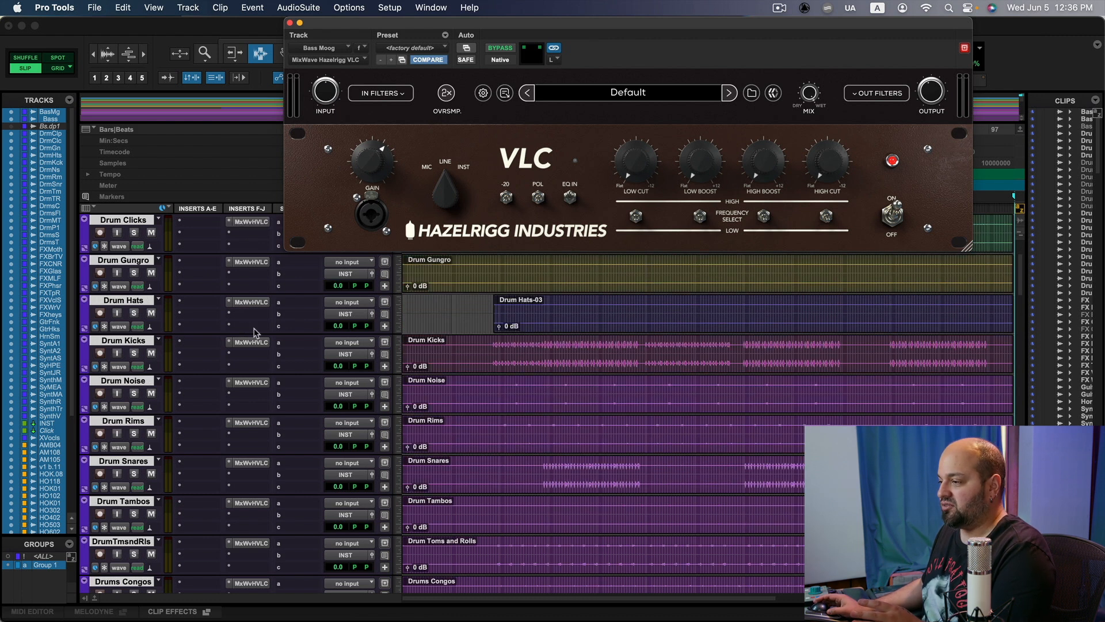
{"action": "scroll", "coordinate": [254, 310], "scroll_direction": "up", "scroll_amount": 4}
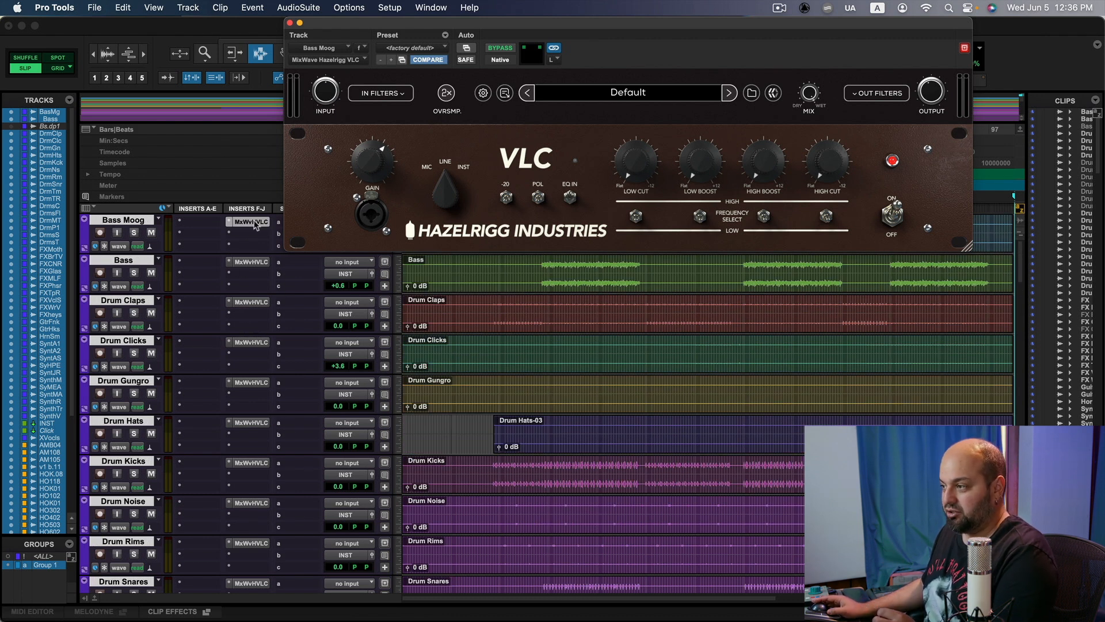
{"action": "right_click", "coordinate": [38, 567]}
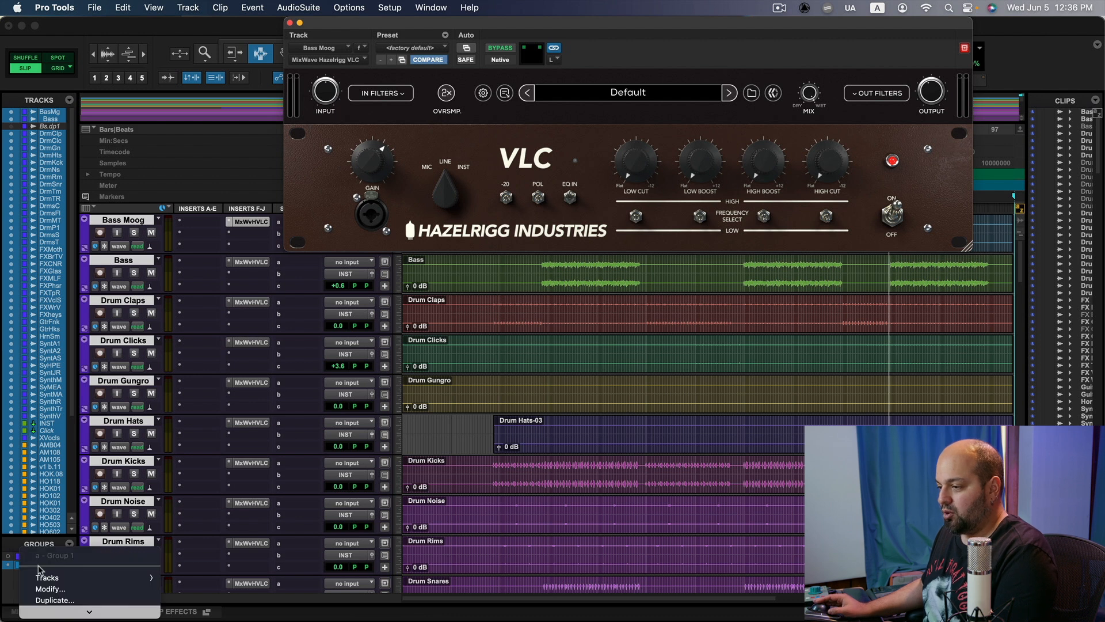
{"action": "left_click", "coordinate": [45, 587]}
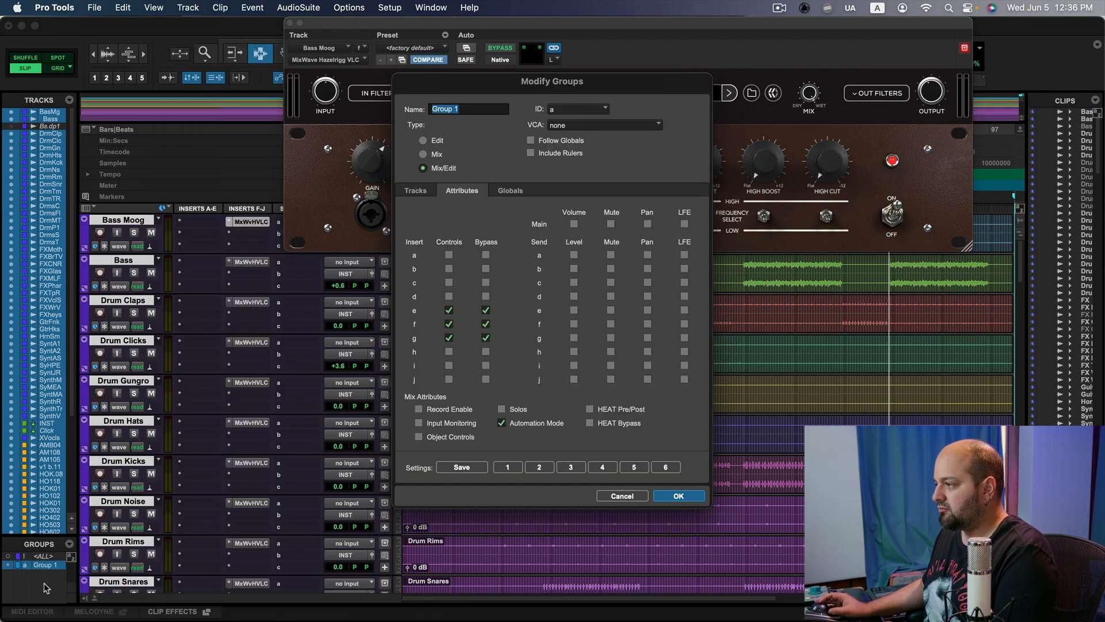
{"action": "left_click", "coordinate": [417, 193]}
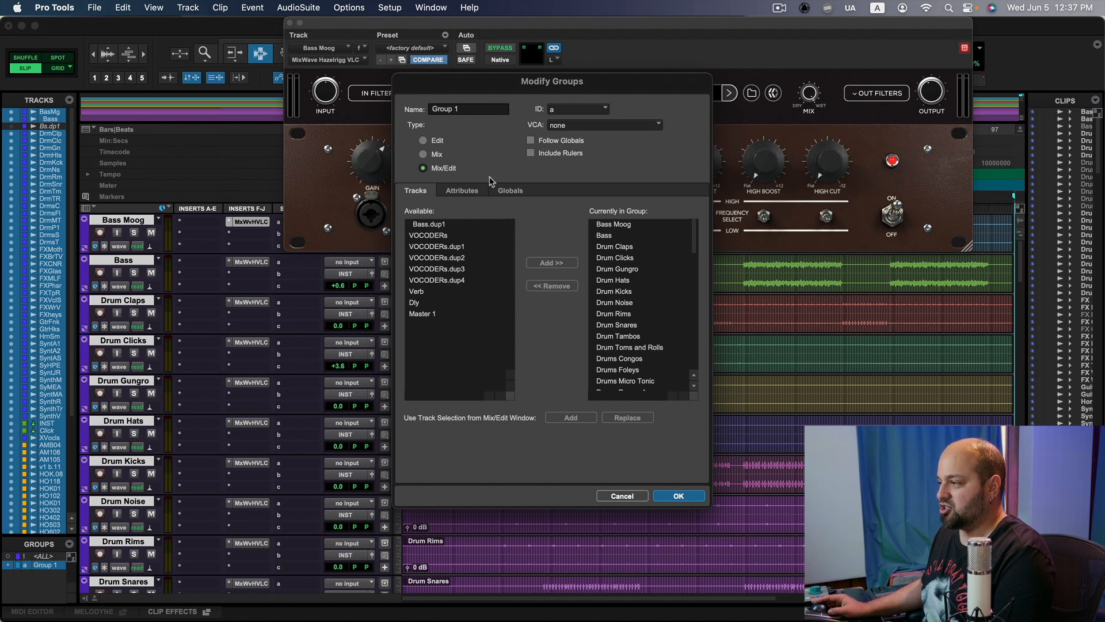
{"action": "left_click", "coordinate": [476, 191]}
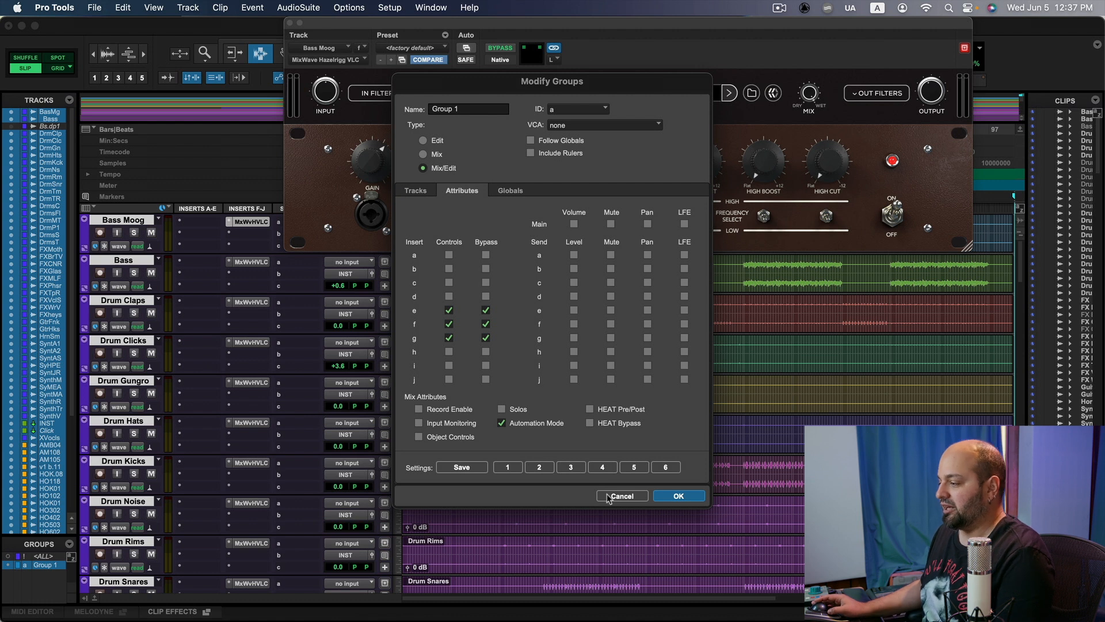
{"action": "left_click", "coordinate": [662, 500]}
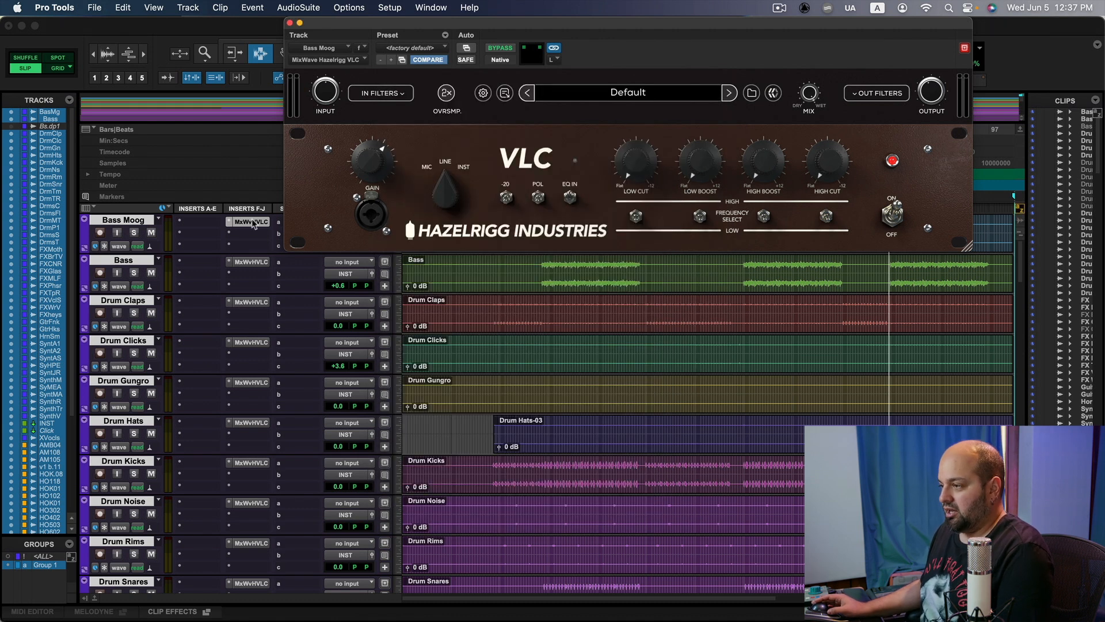
- Open the Bass track's VLC plug-in and place its window below the Bass Moog instance
{"action": "left_click", "coordinate": [253, 264]}
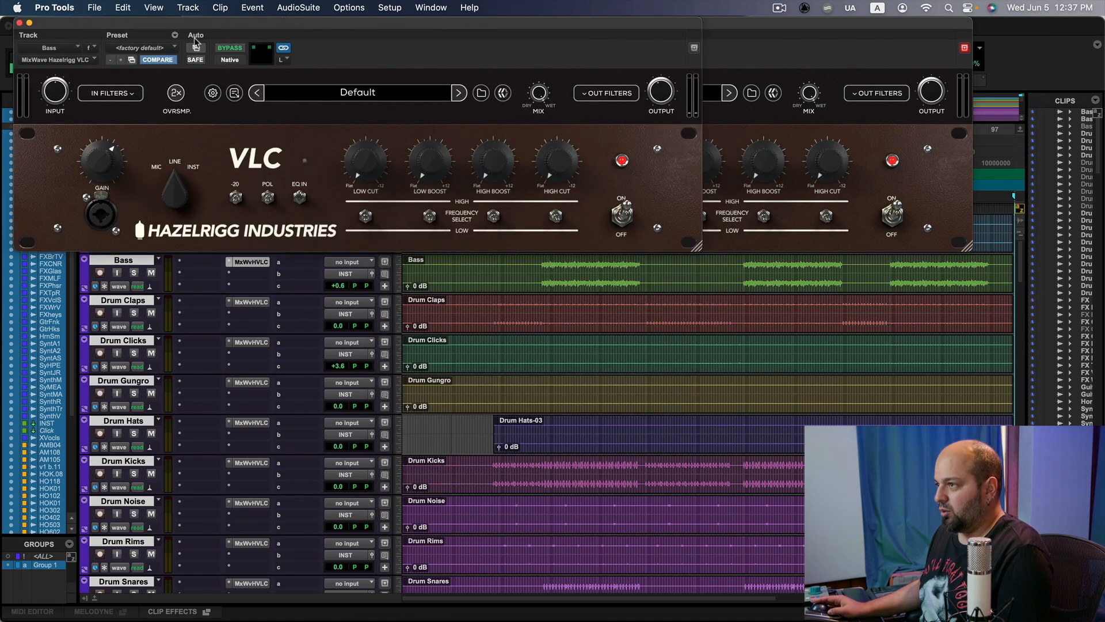
{"action": "left_click_drag", "start_coordinate": [176, 27], "coordinate": [444, 263]}
- Start playback and raise the gain of the grouped VLC plug-ins to about 7.2 from the Bass Moog instance
{"action": "mouse_move", "coordinate": [374, 150]}
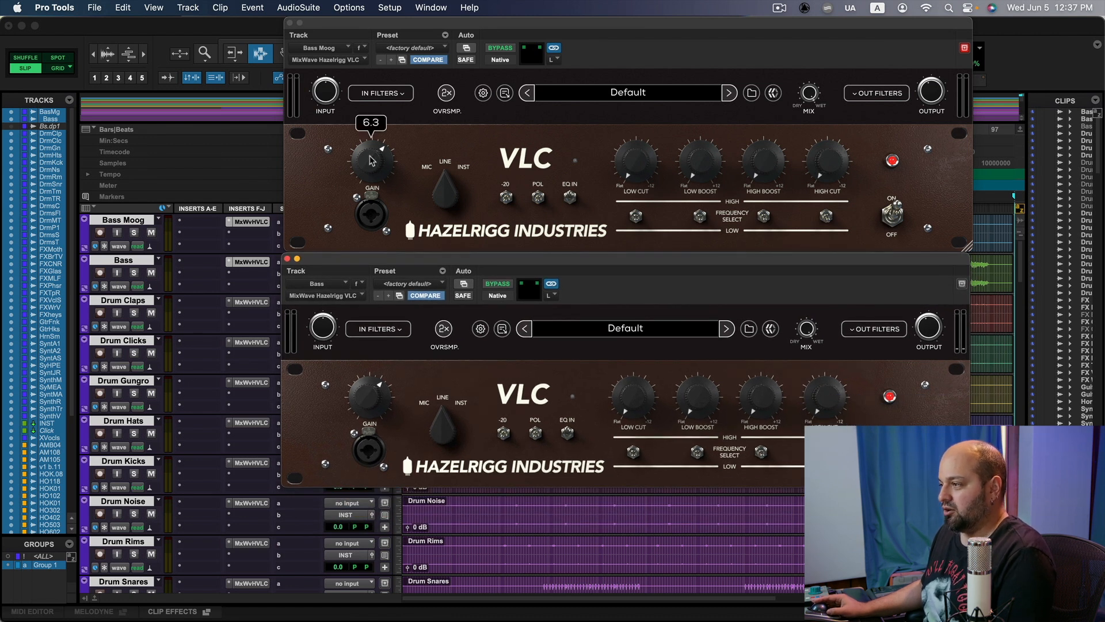
{"action": "mouse_move", "coordinate": [371, 161]}
{"action": "left_mouse_down"}
{"action": "mouse_move", "coordinate": [369, 141]}
{"action": "mouse_move", "coordinate": [369, 155]}
{"action": "left_mouse_up"}
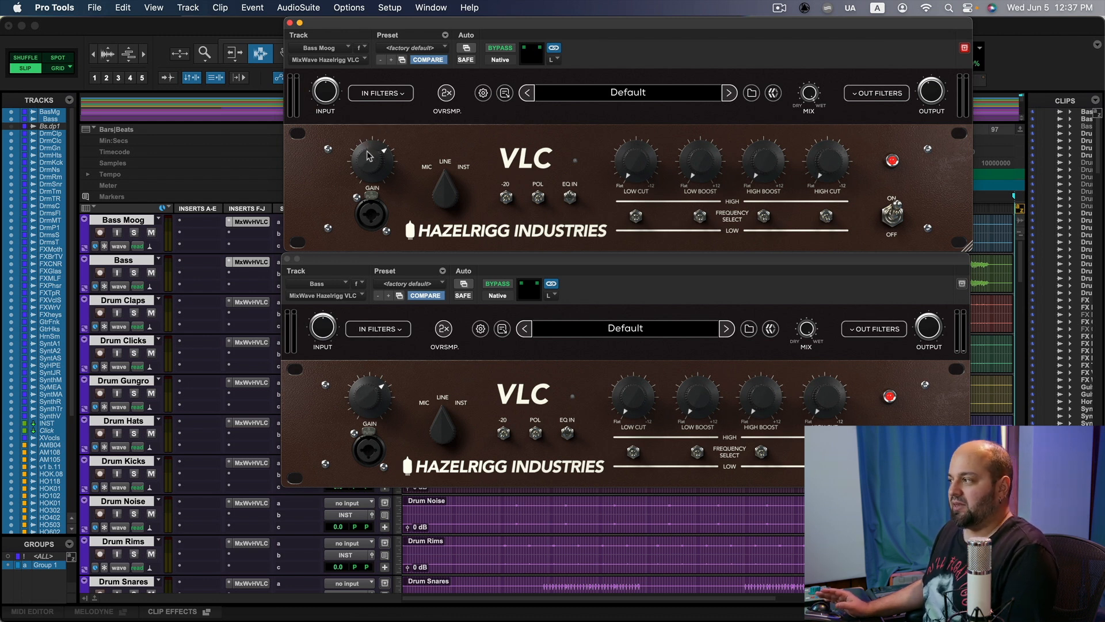
{"action": "left_click", "coordinate": [369, 155]}
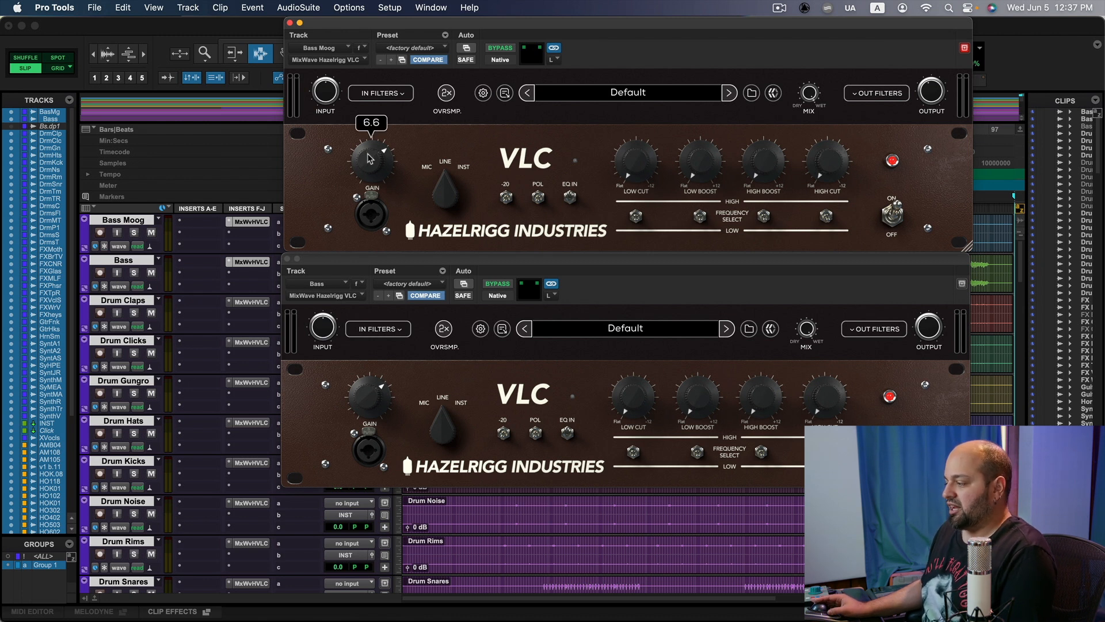
{"action": "left_click_drag", "start_coordinate": [369, 163], "coordinate": [369, 153]}
{"action": "key", "text": "space"}
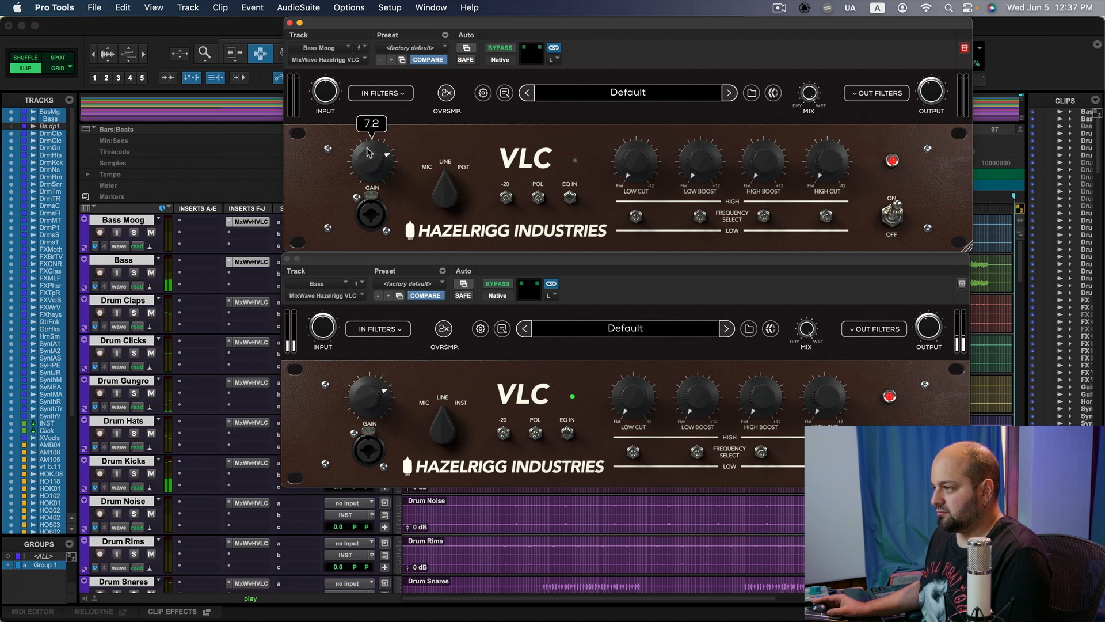
{"action": "left_click_drag", "start_coordinate": [367, 149], "coordinate": [367, 147]}
- Lower the output of the grouped VLC plug-ins to offset the added gain, comparing the mix bypassed and active
{"action": "mouse_move", "coordinate": [929, 95]}
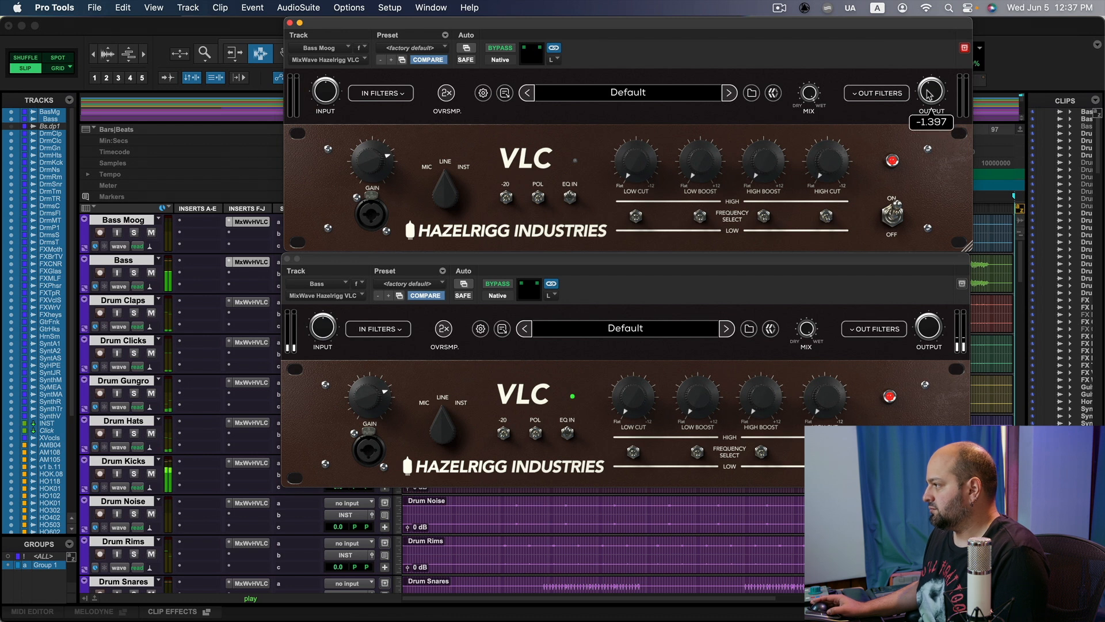
{"action": "left_click_drag", "start_coordinate": [924, 96], "coordinate": [924, 99]}
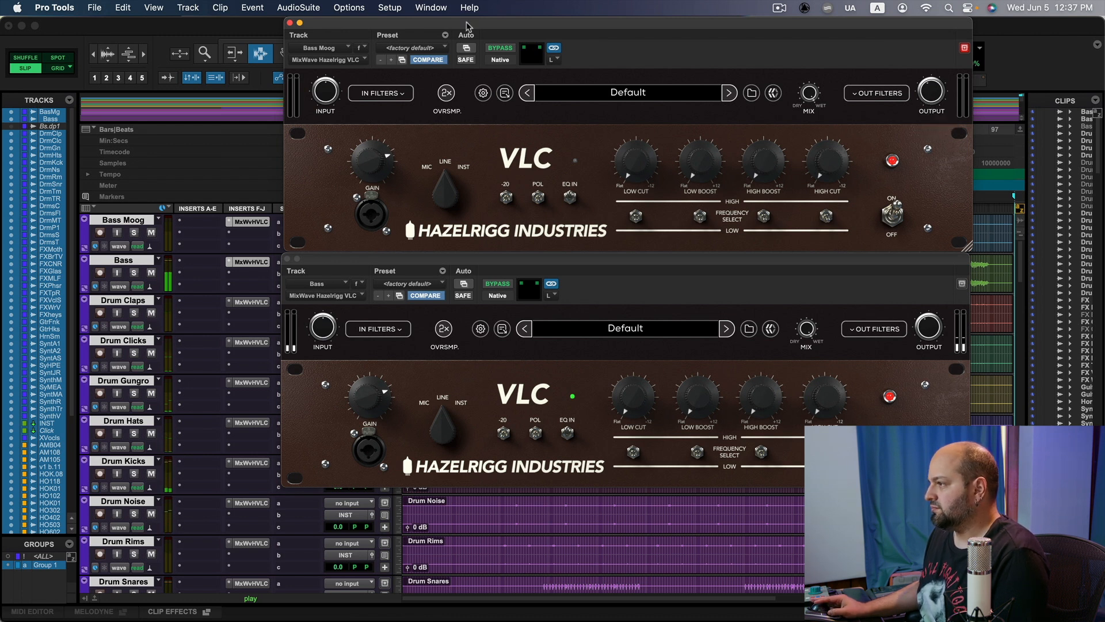
{"action": "left_click", "coordinate": [498, 48]}
{"action": "left_click", "coordinate": [498, 47]}
{"action": "left_click_drag", "start_coordinate": [931, 100], "coordinate": [930, 101]}
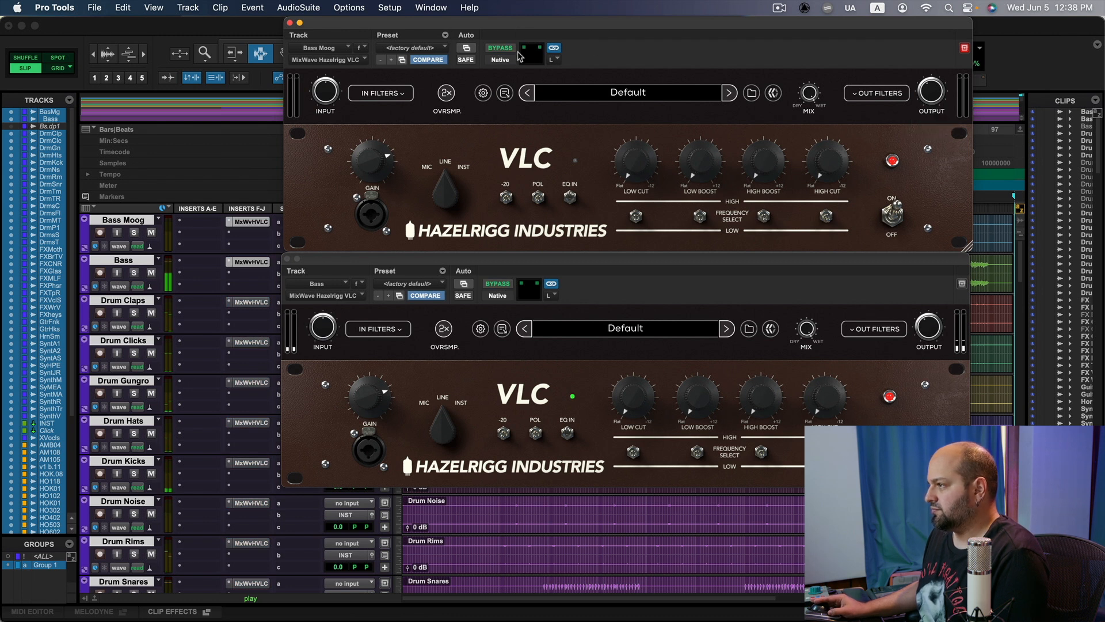
{"action": "left_click", "coordinate": [498, 49]}
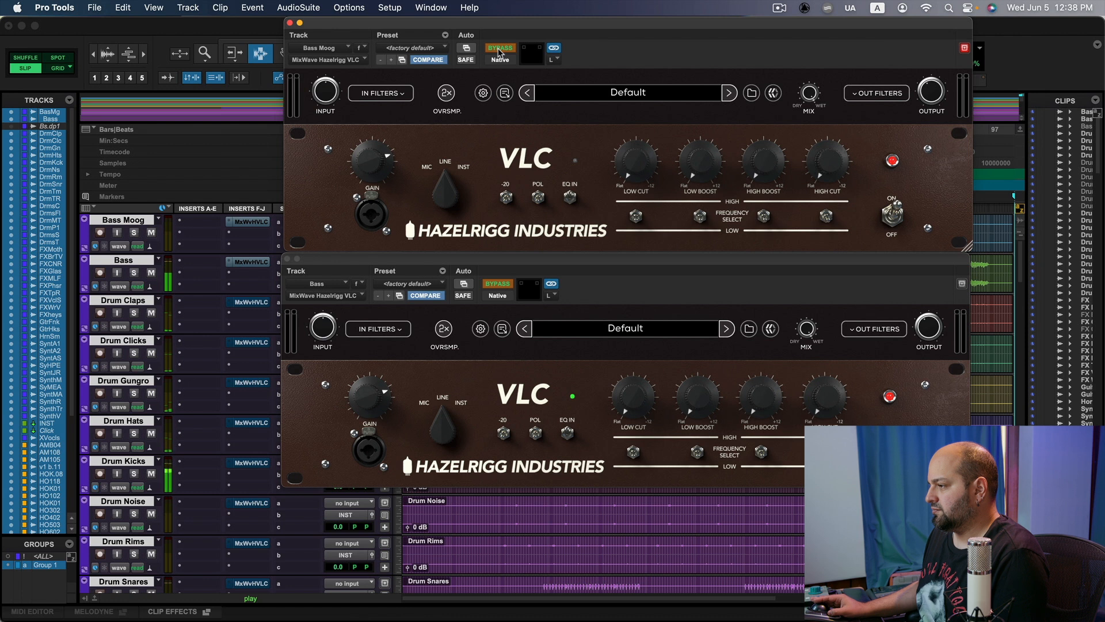
{"action": "left_click", "coordinate": [499, 49]}
- Fine-tune the VLC output level and recheck the loudness match with the grouped plug-ins bypassed and active
{"action": "mouse_move", "coordinate": [928, 88]}
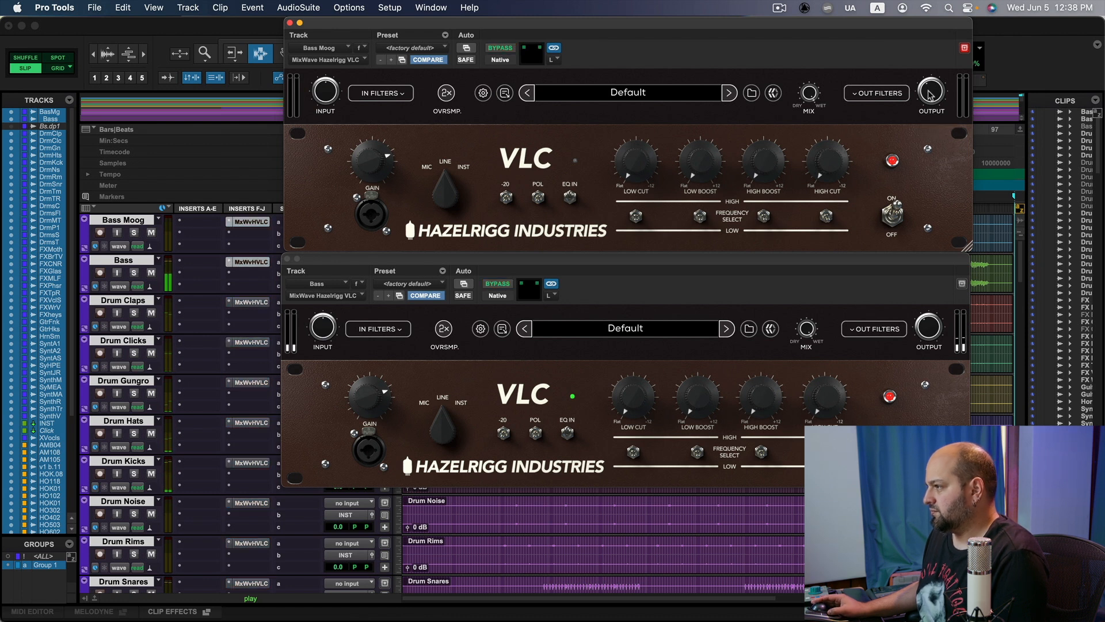
{"action": "left_click", "coordinate": [501, 49]}
{"action": "left_click", "coordinate": [500, 48]}
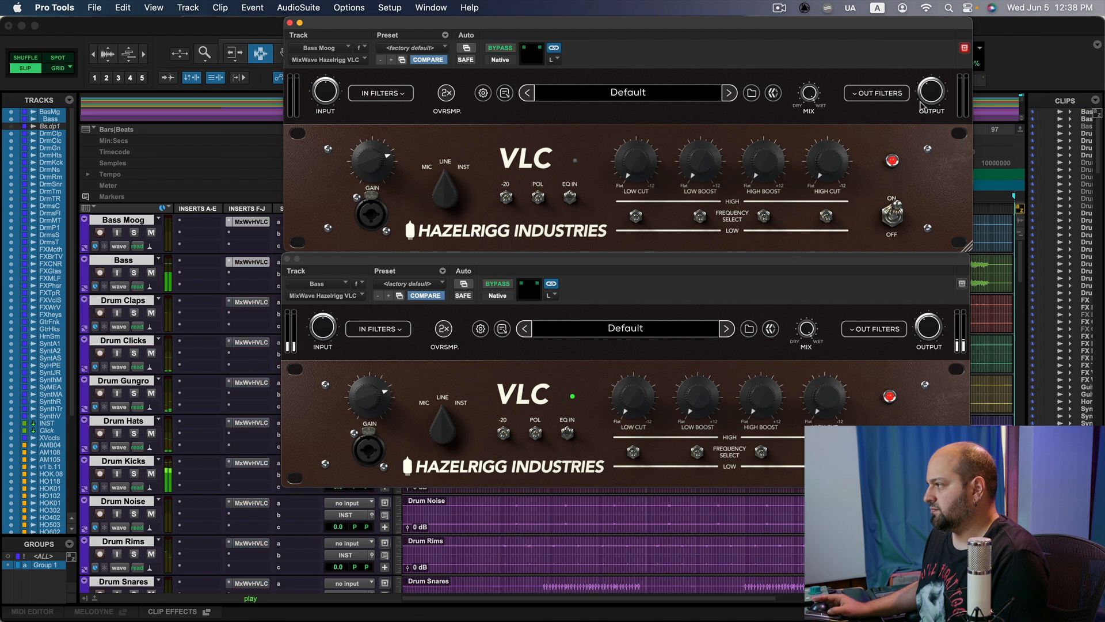
{"action": "scroll", "coordinate": [931, 97], "scroll_direction": "down", "scroll_amount": 2}
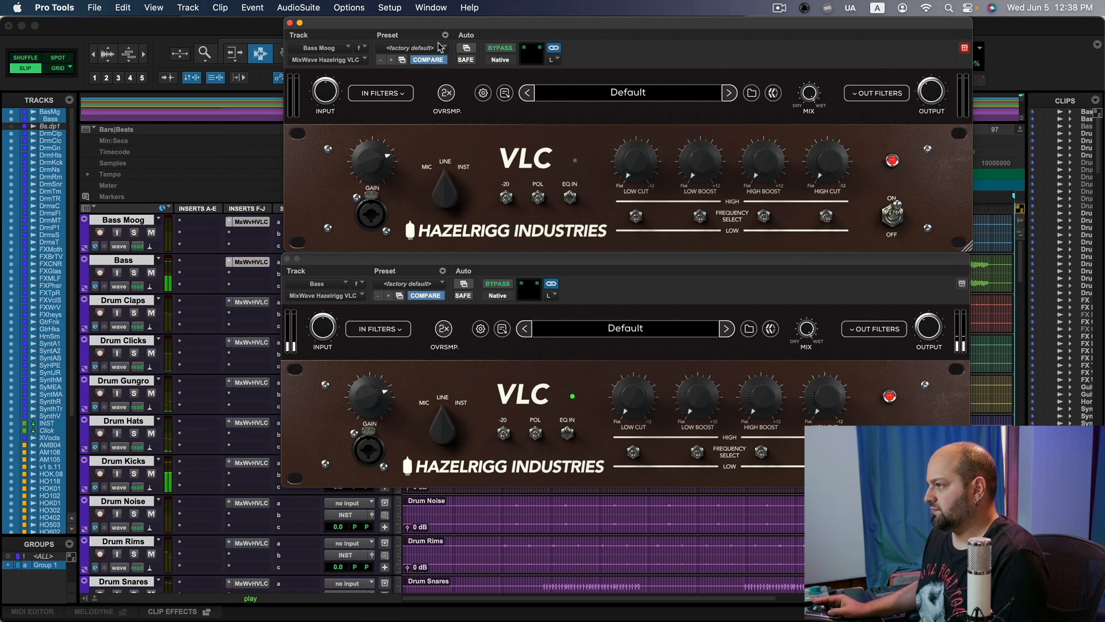
{"action": "left_click", "coordinate": [499, 48]}
{"action": "left_click", "coordinate": [499, 48]}
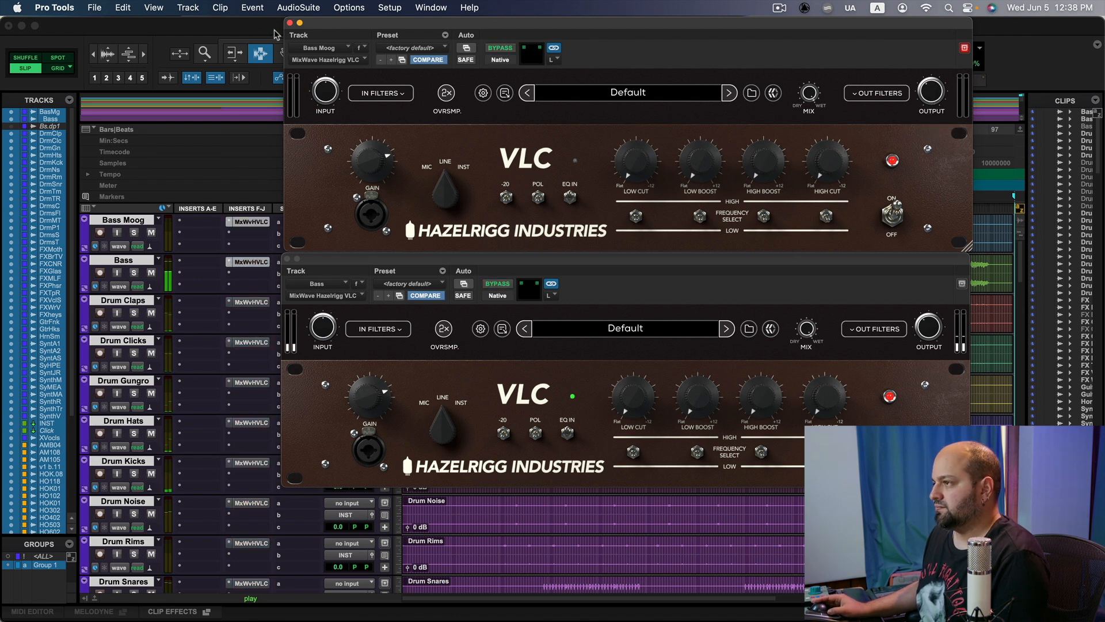
- Close the Bass Moog and Bass VLC plug-in windows and stop playback
{"action": "left_click", "coordinate": [290, 23]}
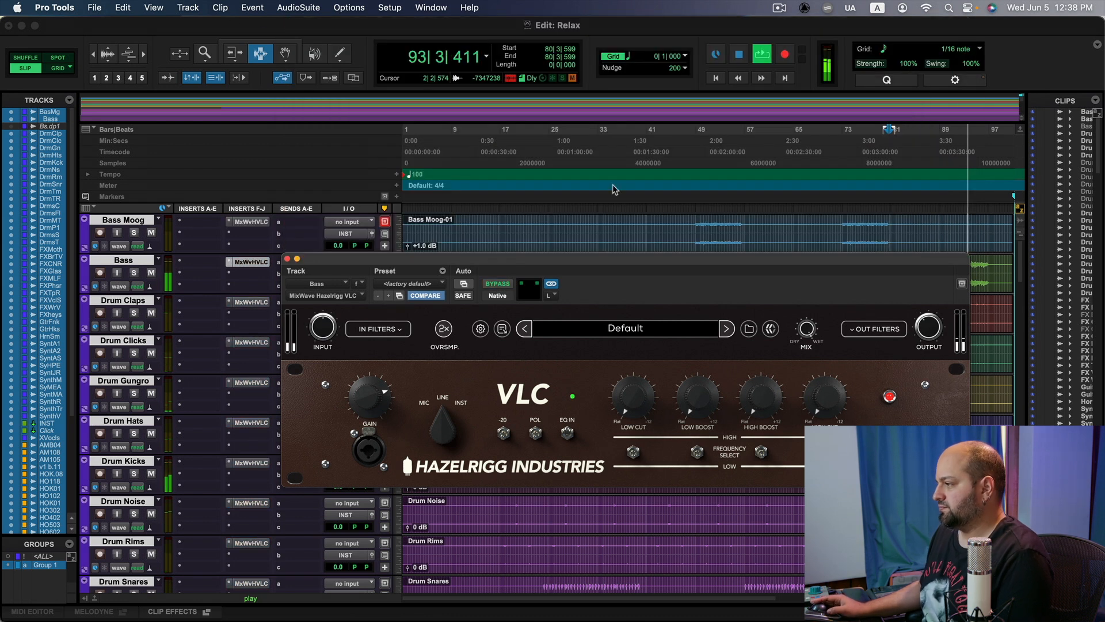
{"action": "left_click", "coordinate": [288, 259]}
{"action": "key", "text": "space"}
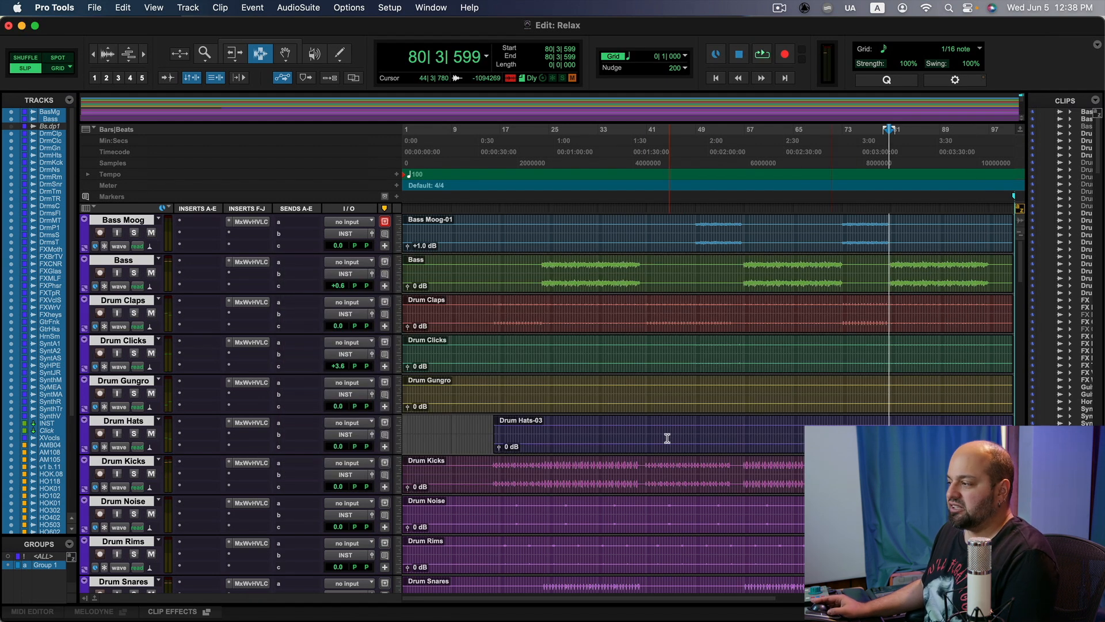
- Play the mix from around bar 40 and compare it with all VLC inserts bypassed and active
{"action": "left_click", "coordinate": [646, 317]}
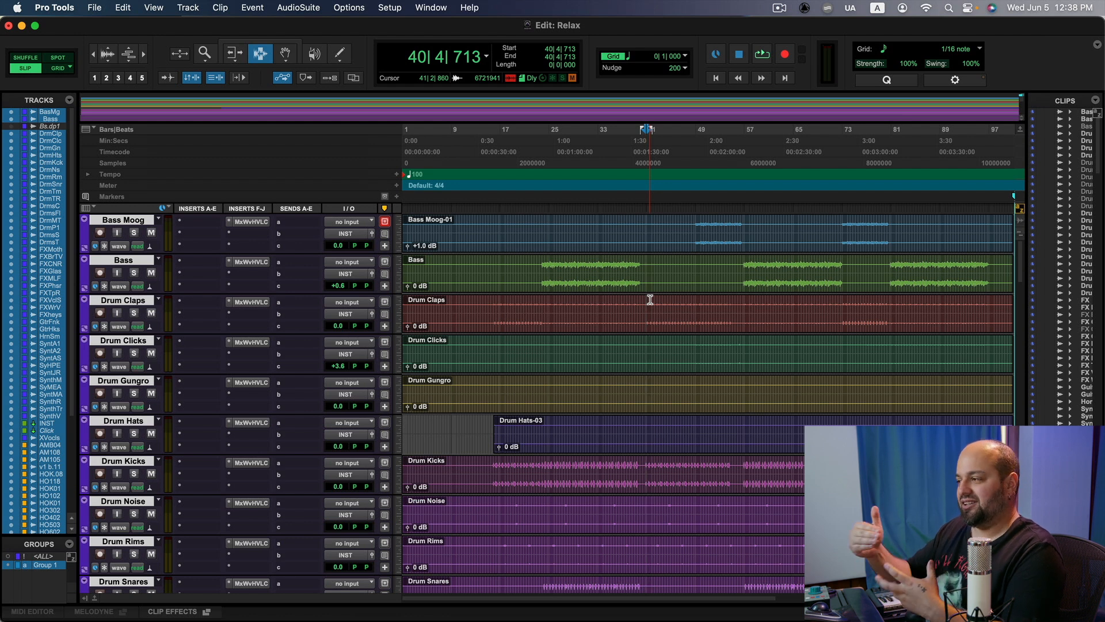
{"action": "key", "text": "space"}
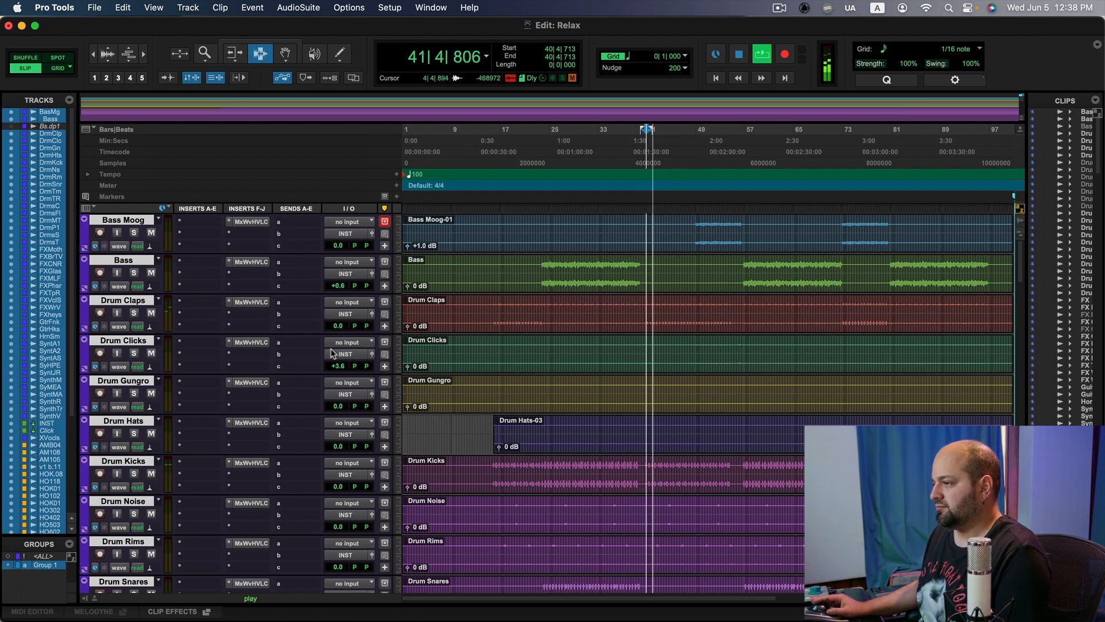
{"action": "left_click", "coordinate": [249, 222], "text": "alt+super"}
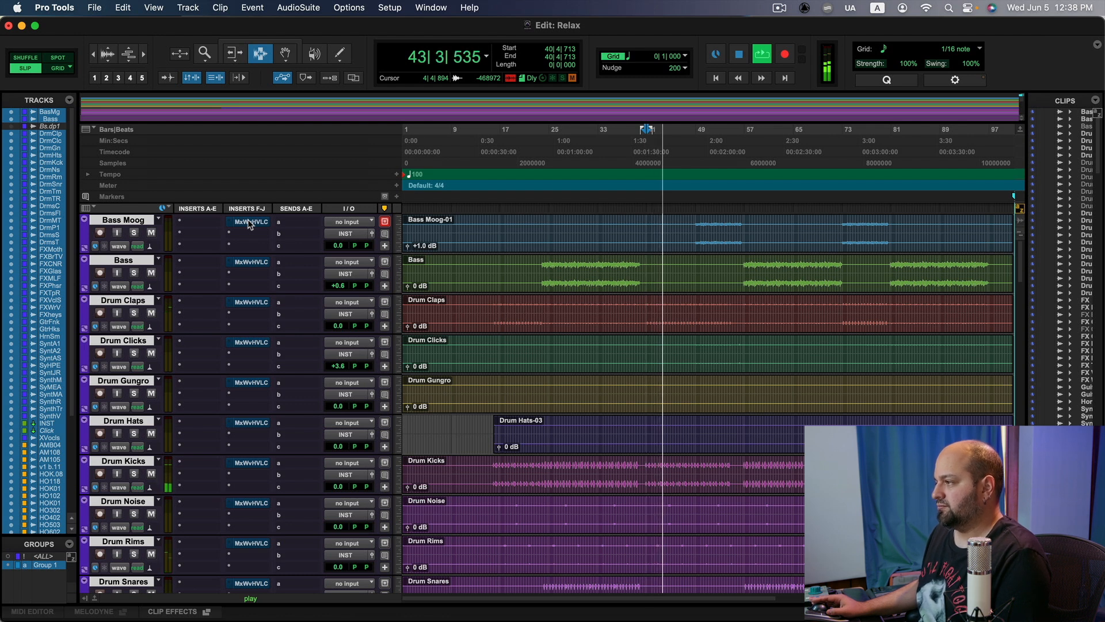
{"action": "left_click", "coordinate": [249, 222], "text": "alt+super"}
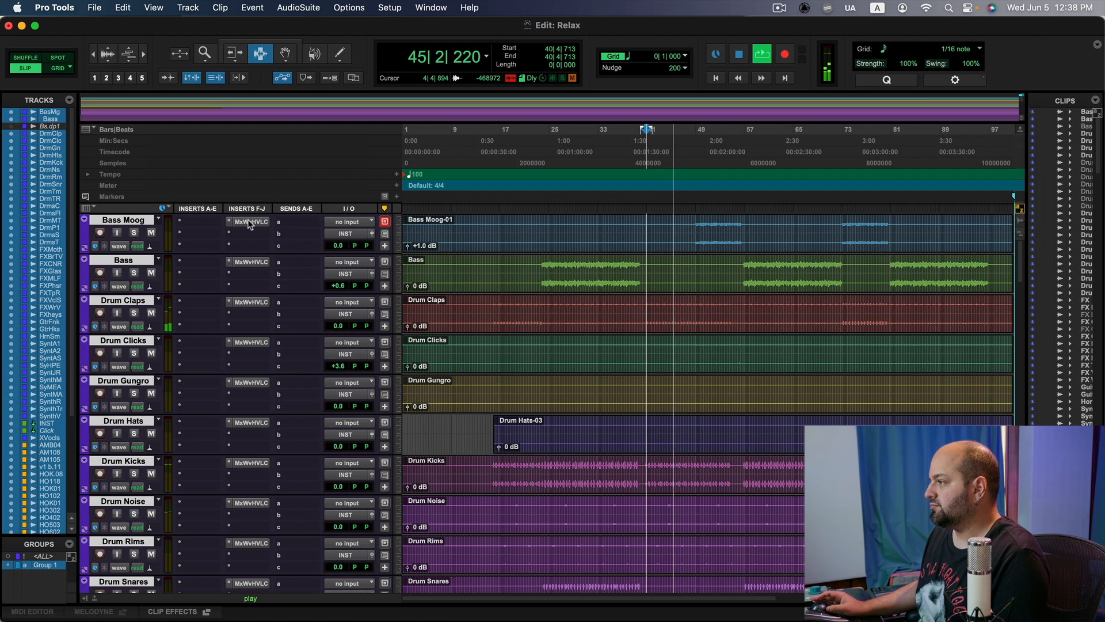
{"action": "key", "text": "space"}
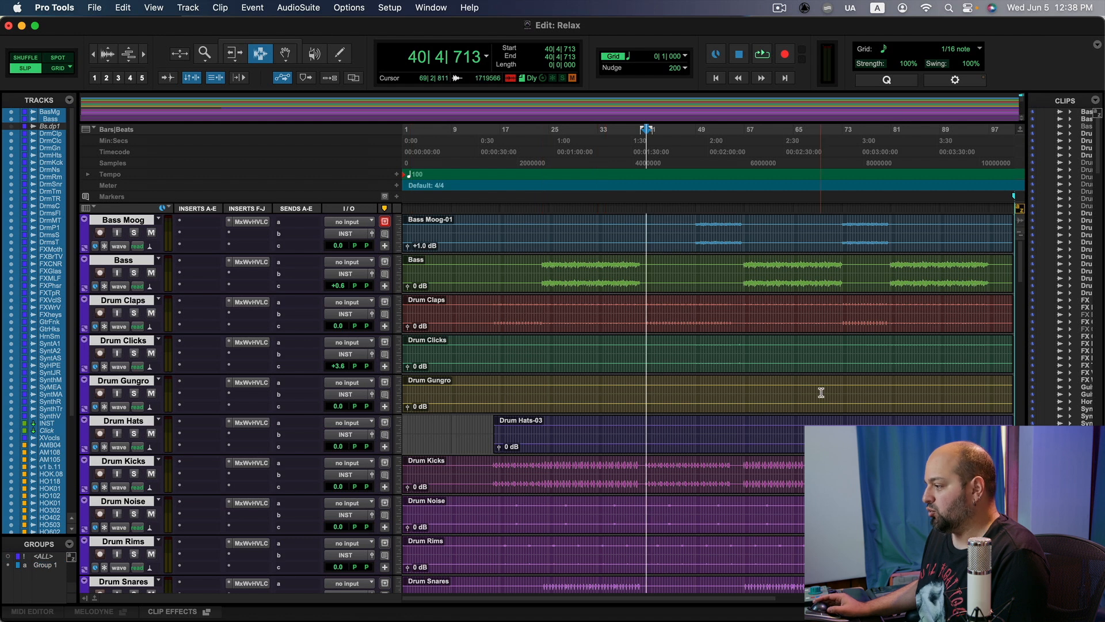
- Solo the Drum Snares track and play it from around bar 81
{"action": "scroll", "coordinate": [821, 392], "scroll_direction": "down", "scroll_amount": 3}
{"action": "scroll", "coordinate": [822, 392], "scroll_direction": "down", "scroll_amount": 5}
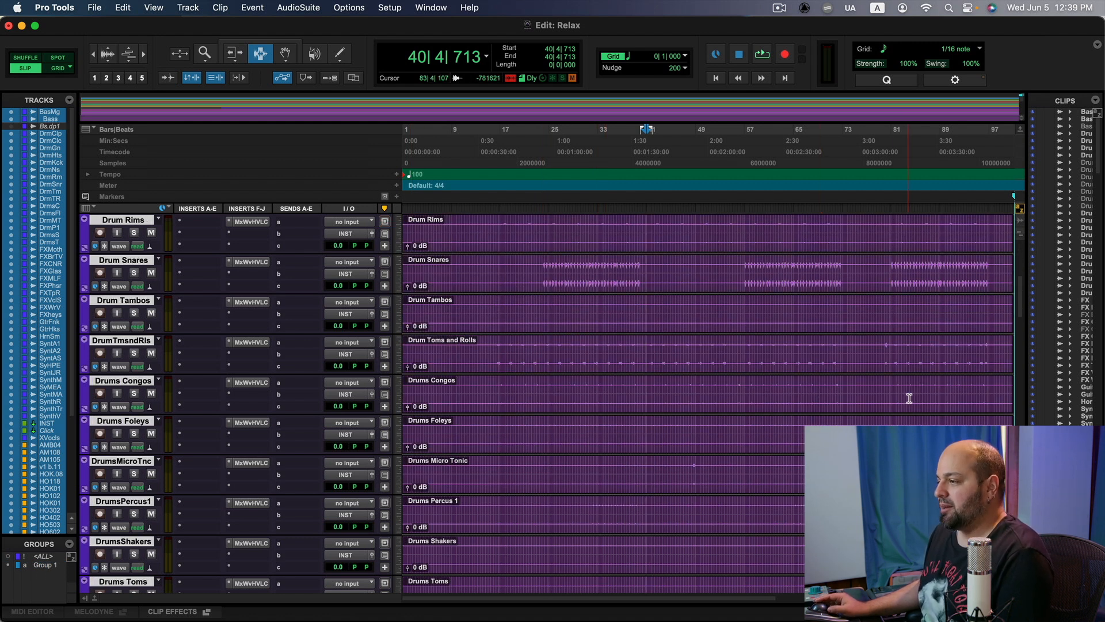
{"action": "scroll", "coordinate": [909, 398], "scroll_direction": "down", "scroll_amount": 1}
{"action": "scroll", "coordinate": [906, 395], "scroll_direction": "up", "scroll_amount": 2}
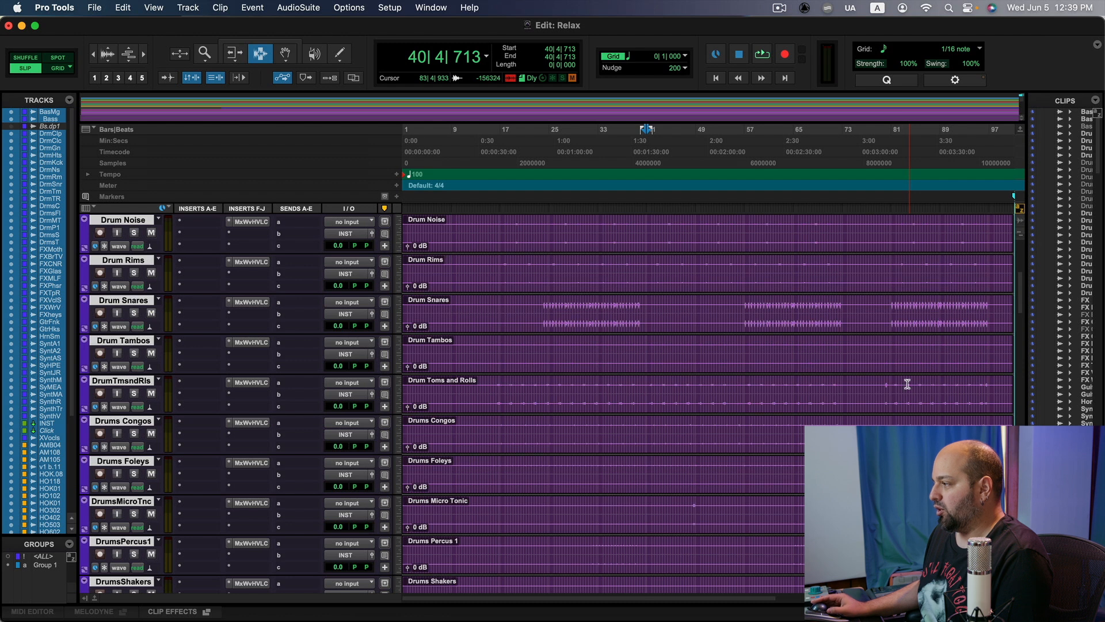
{"action": "left_click", "coordinate": [894, 309]}
{"action": "left_click", "coordinate": [889, 309]}
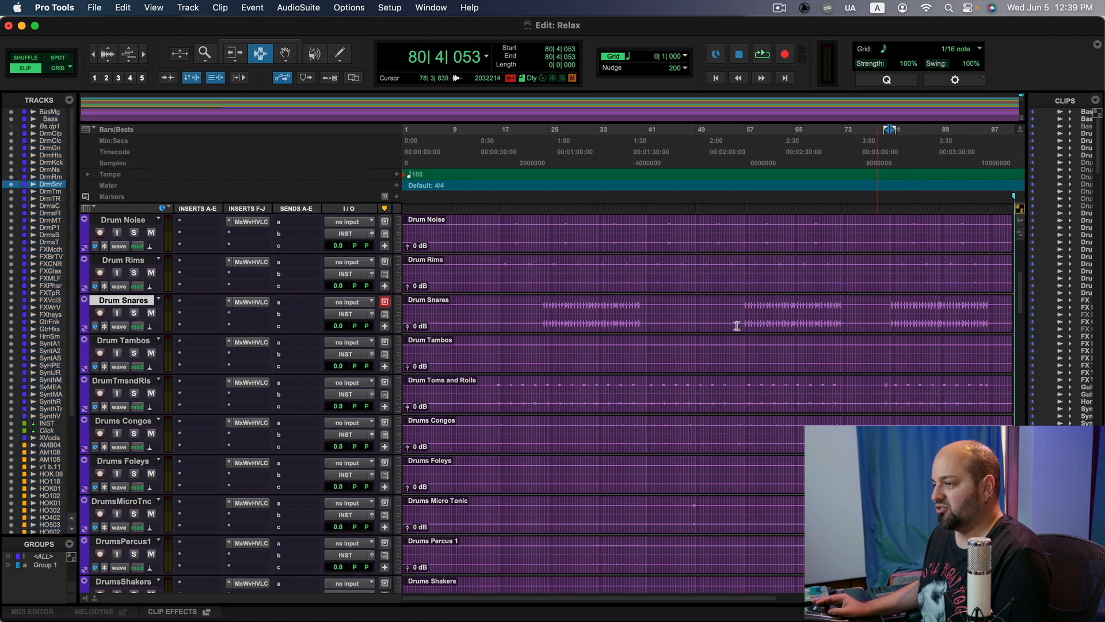
{"action": "left_click", "coordinate": [134, 313]}
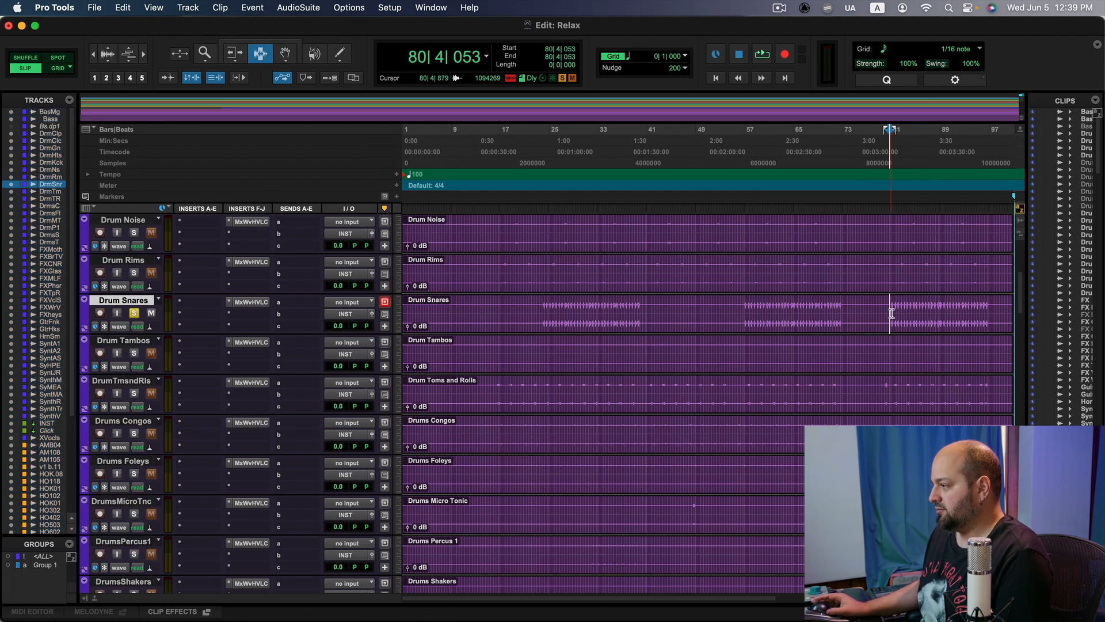
{"action": "key", "text": "space"}
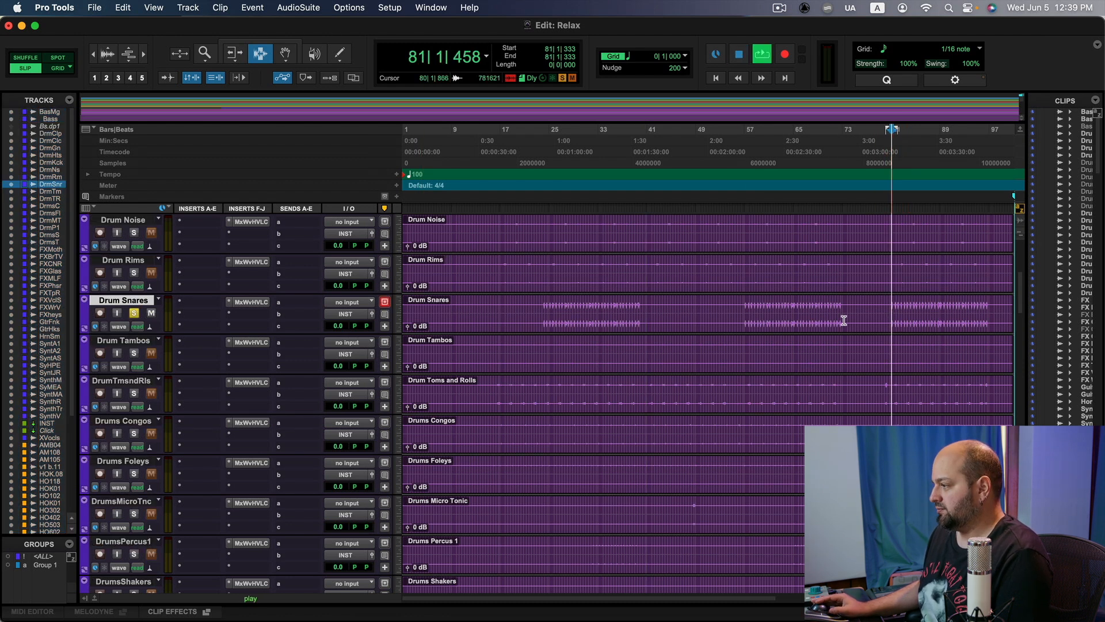
- Open the VLC on the Drum Snares track, stop playback and raise its High Boost to about 9.0
{"action": "left_click", "coordinate": [250, 302]}
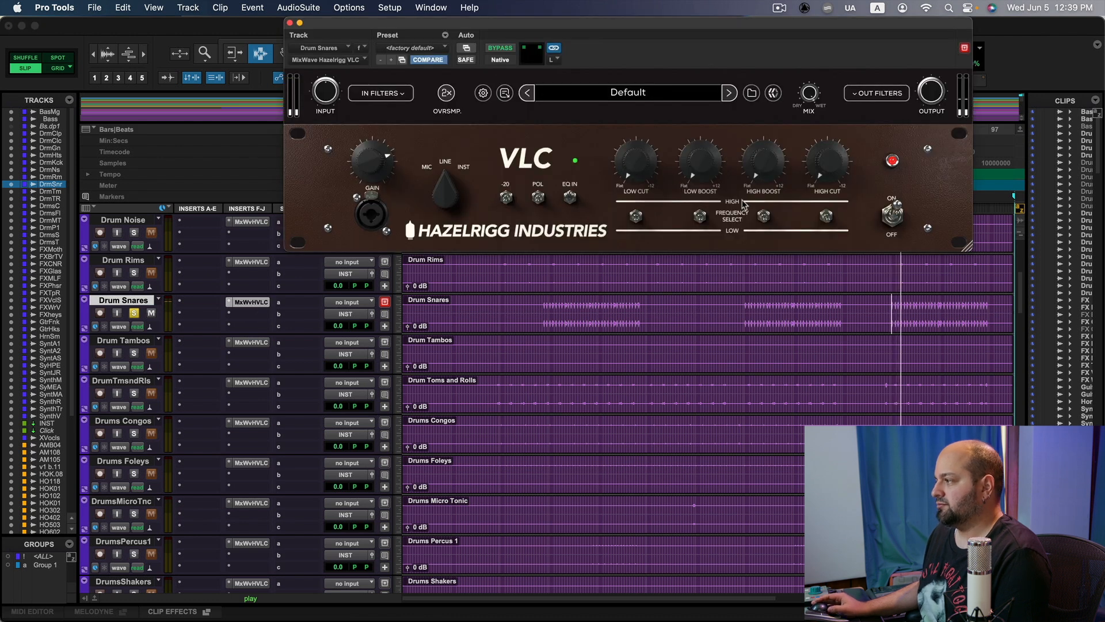
{"action": "key", "text": "space"}
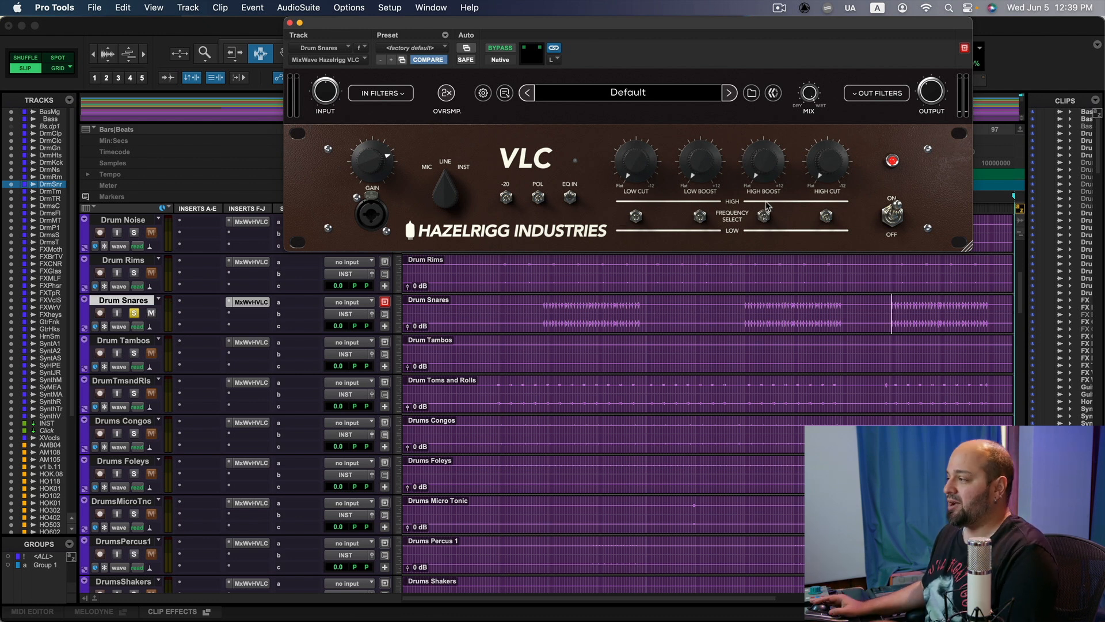
{"action": "mouse_move", "coordinate": [819, 164]}
{"action": "mouse_move", "coordinate": [766, 168]}
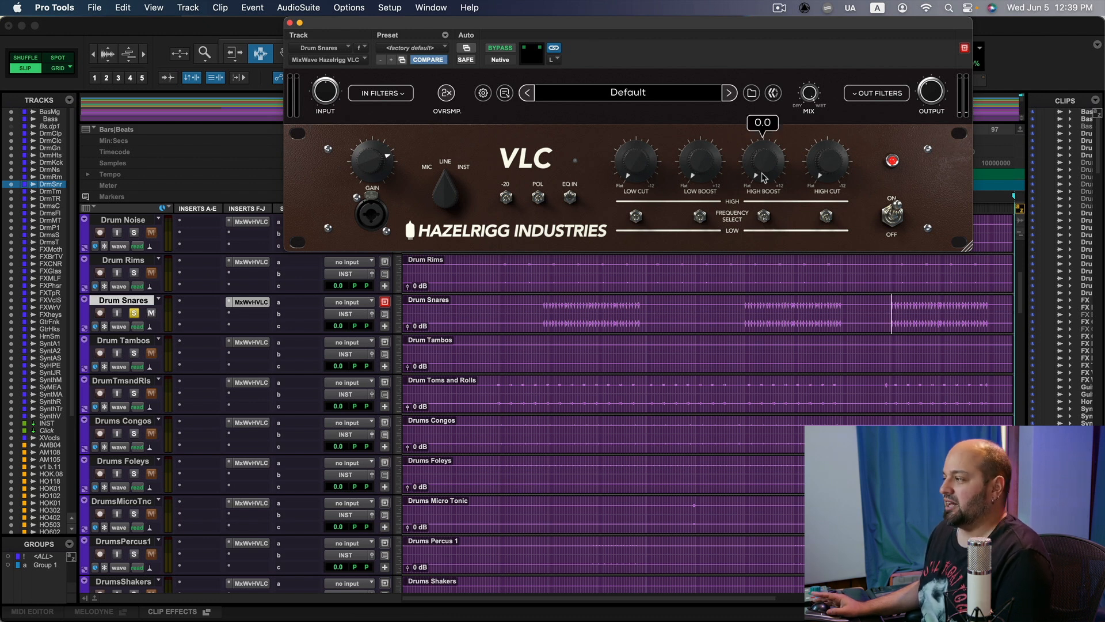
{"action": "left_click_drag", "start_coordinate": [767, 167], "coordinate": [774, 107]}
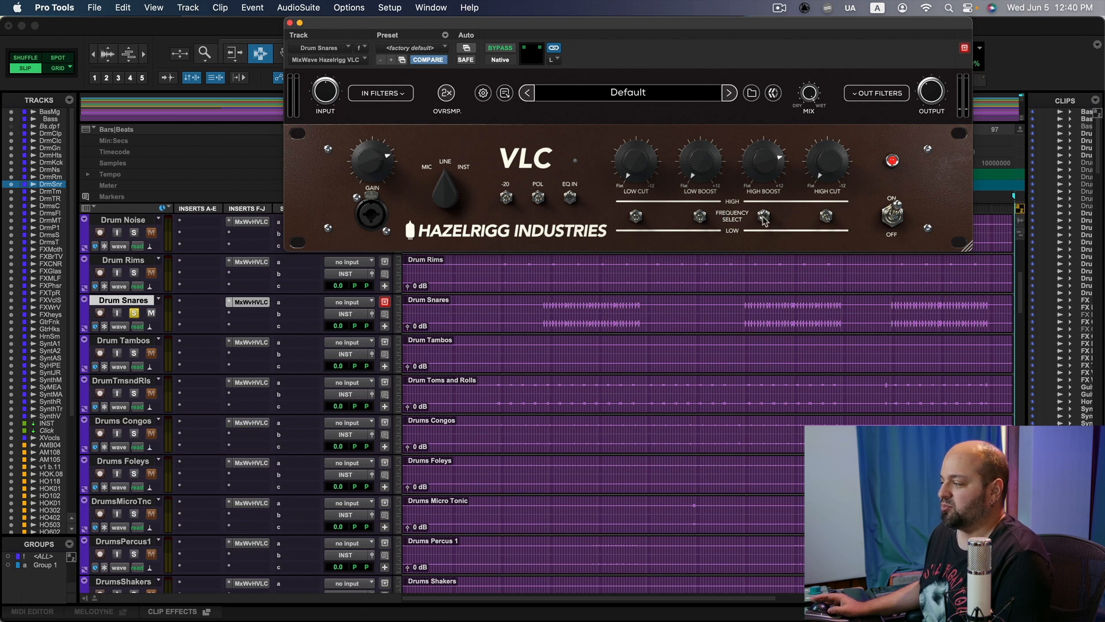
- Play the soloed Drum Snares from around bar 81 to hear the VLC high boost
{"action": "key", "text": "space"}
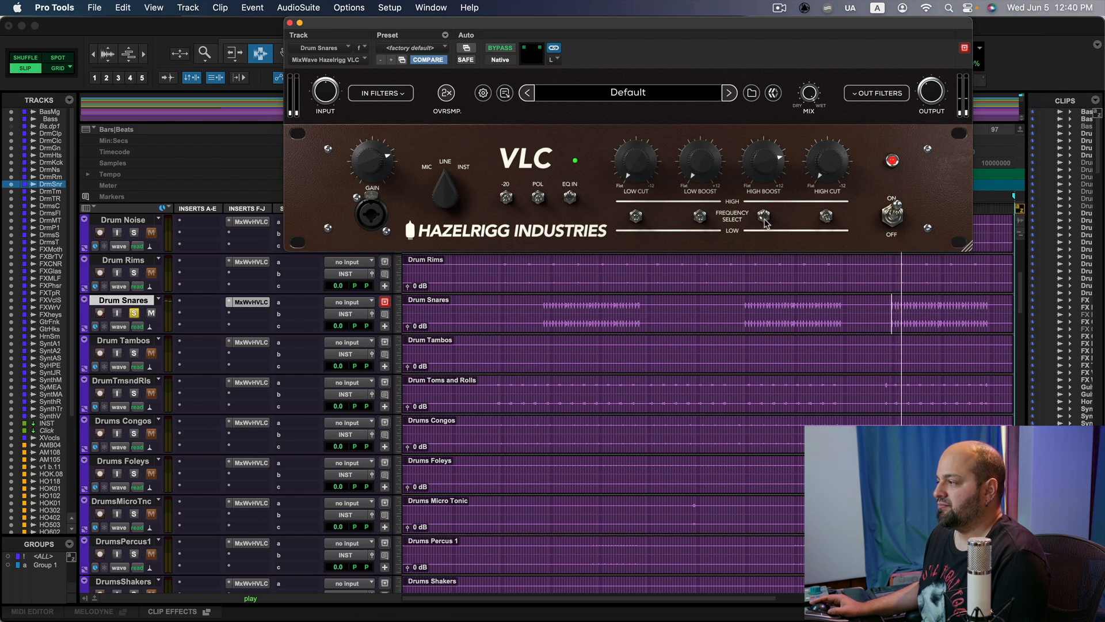
{"action": "key", "text": "space"}
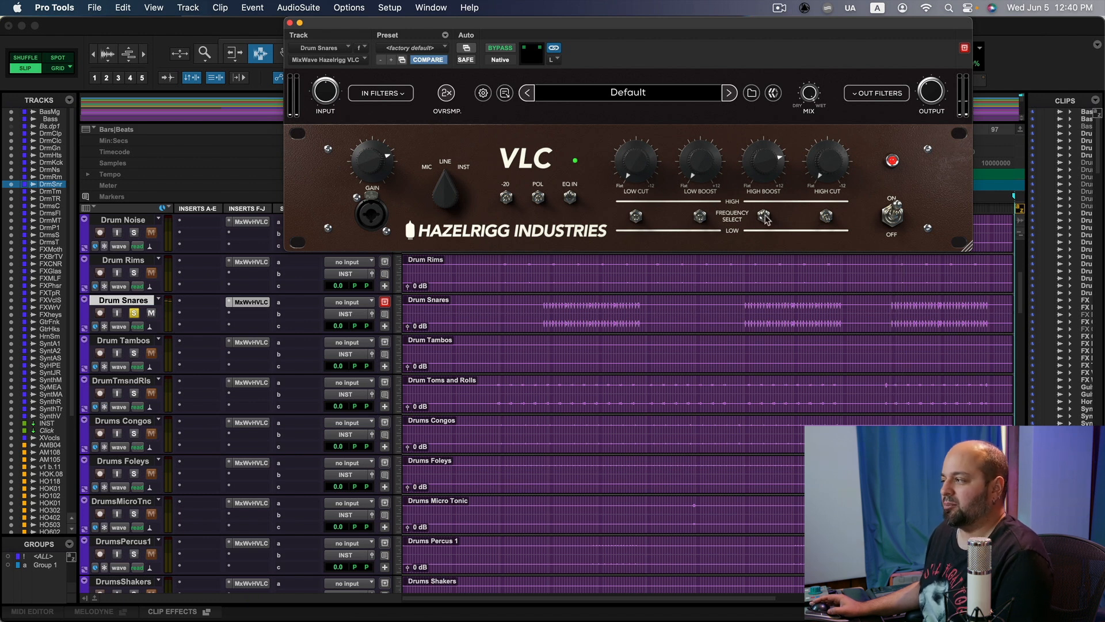
{"action": "mouse_move", "coordinate": [777, 160]}
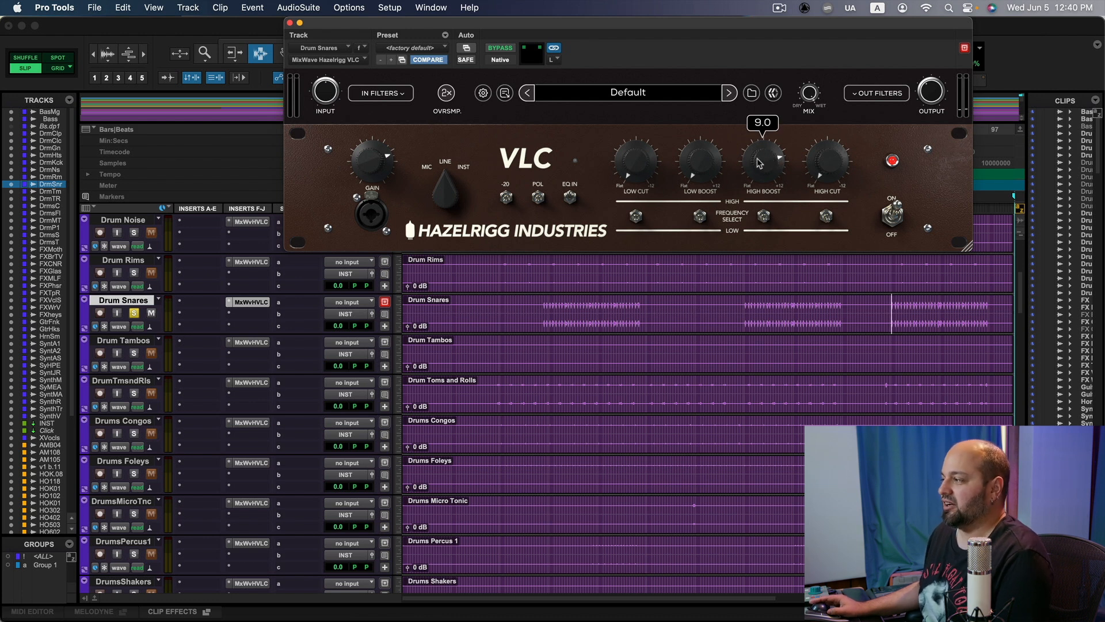
- Unsolo the snares and lower their VLC High Boost to its midpoint while the full mix plays, closing the plug-in window
{"action": "key", "text": "space"}
{"action": "mouse_move", "coordinate": [760, 155]}
{"action": "left_mouse_down"}
{"action": "mouse_move", "coordinate": [753, 200]}
{"action": "mouse_move", "coordinate": [755, 151]}
{"action": "left_mouse_up"}
{"action": "key", "text": "space"}
{"action": "key", "text": "space"}
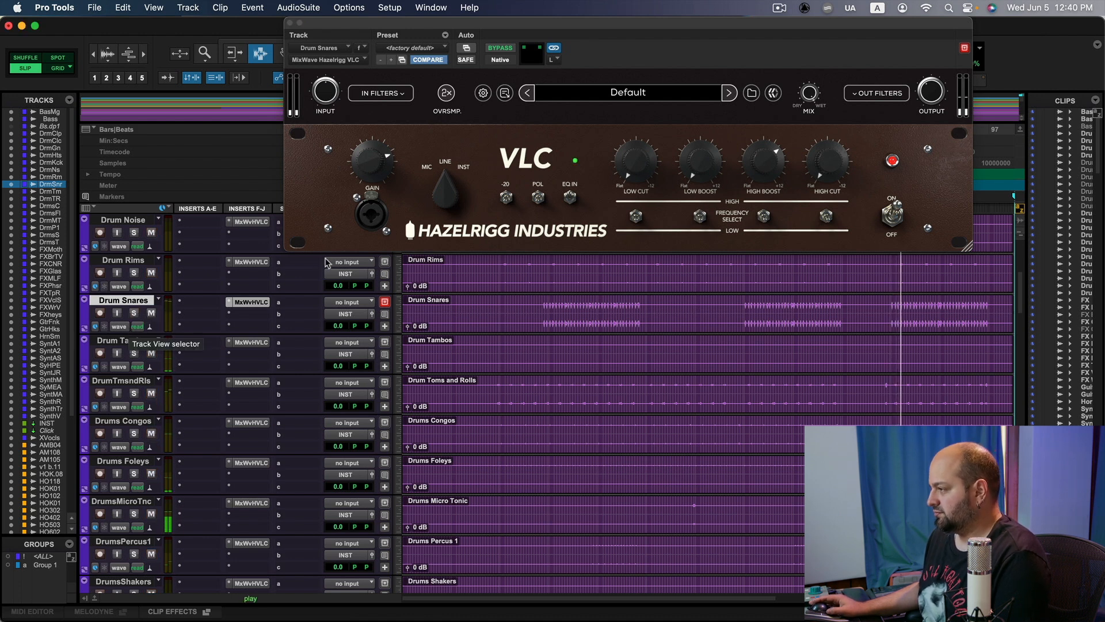
{"action": "left_click_drag", "start_coordinate": [755, 162], "coordinate": [764, 215]}
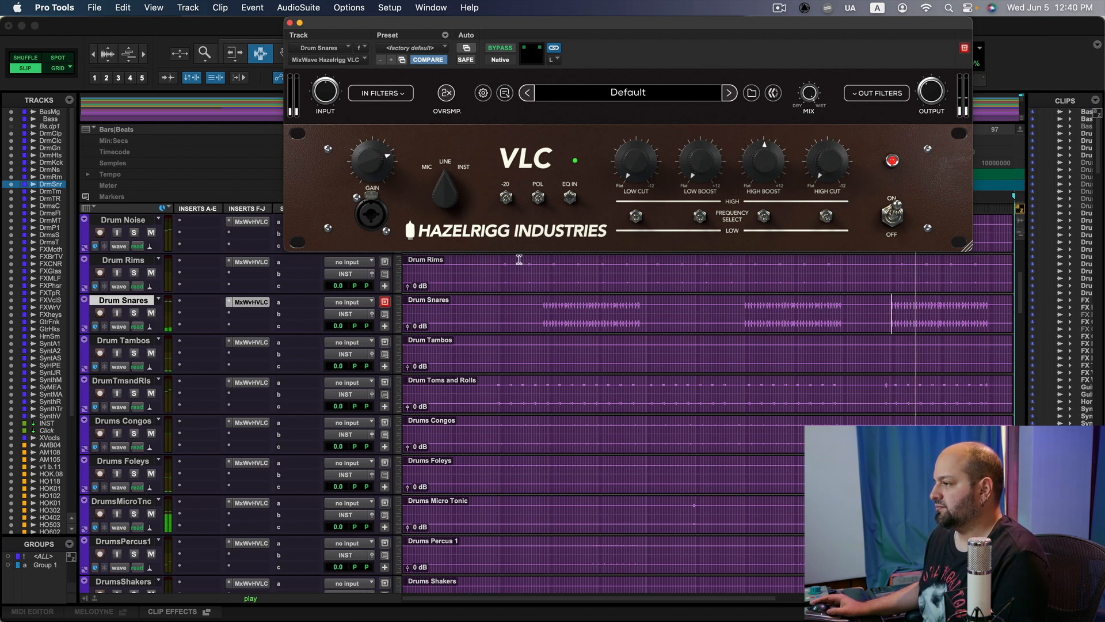
{"action": "left_click", "coordinate": [289, 22]}
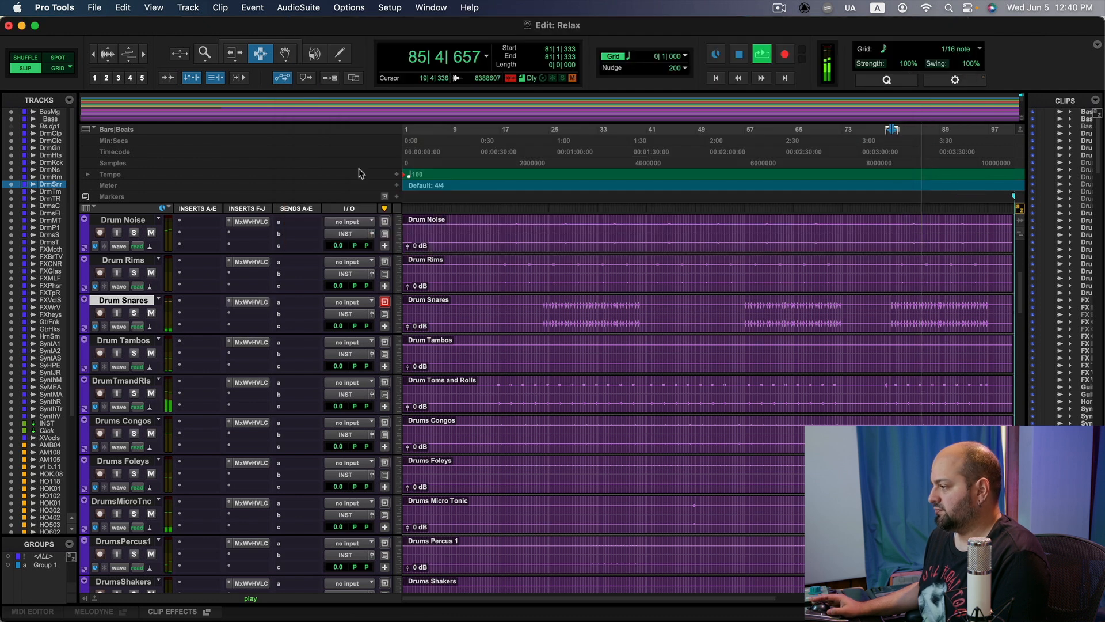
- Stop playback and place the playback start at around bar 81 on the Drums Shakers track
{"action": "scroll", "coordinate": [507, 306], "scroll_direction": "down", "scroll_amount": 2}
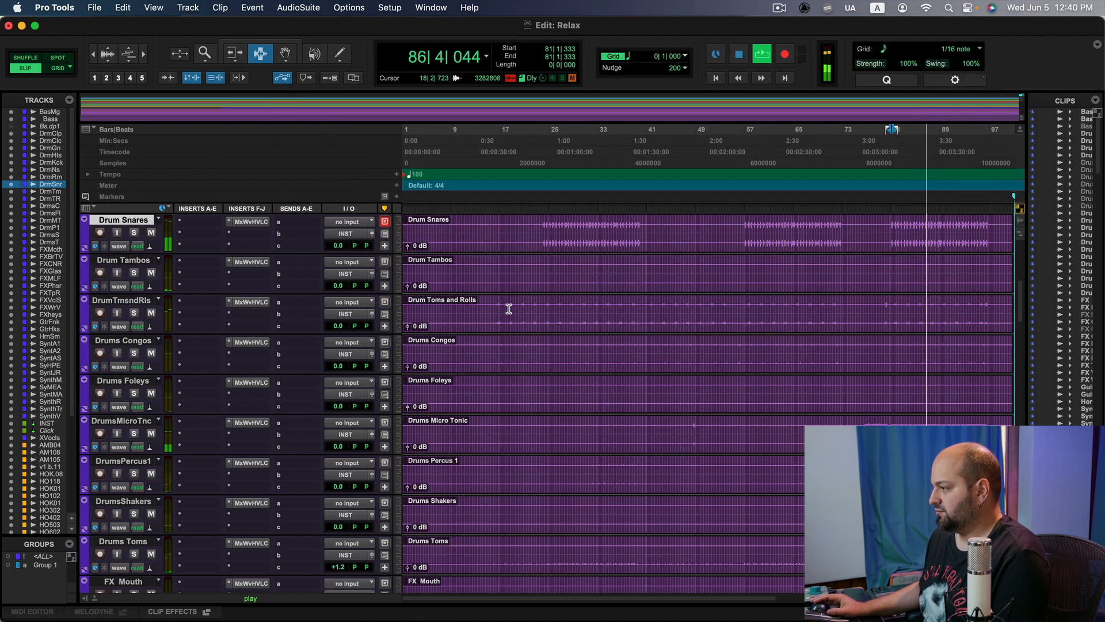
{"action": "scroll", "coordinate": [358, 371], "scroll_direction": "down", "scroll_amount": 1}
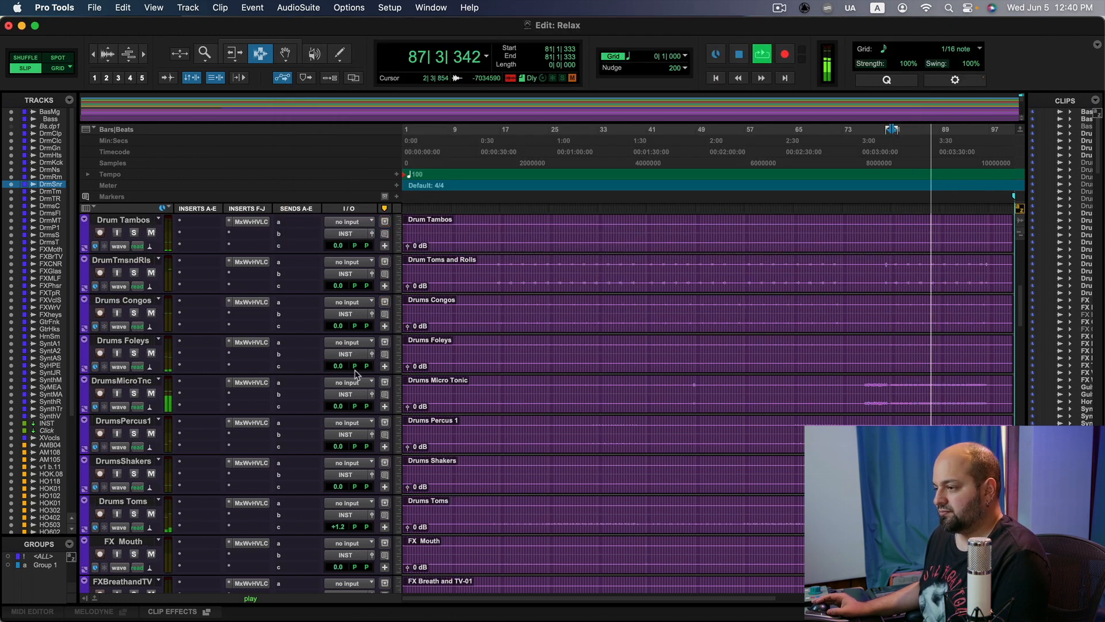
{"action": "key", "text": "space"}
{"action": "scroll", "coordinate": [357, 374], "scroll_direction": "down", "scroll_amount": 2}
{"action": "left_click", "coordinate": [106, 50]}
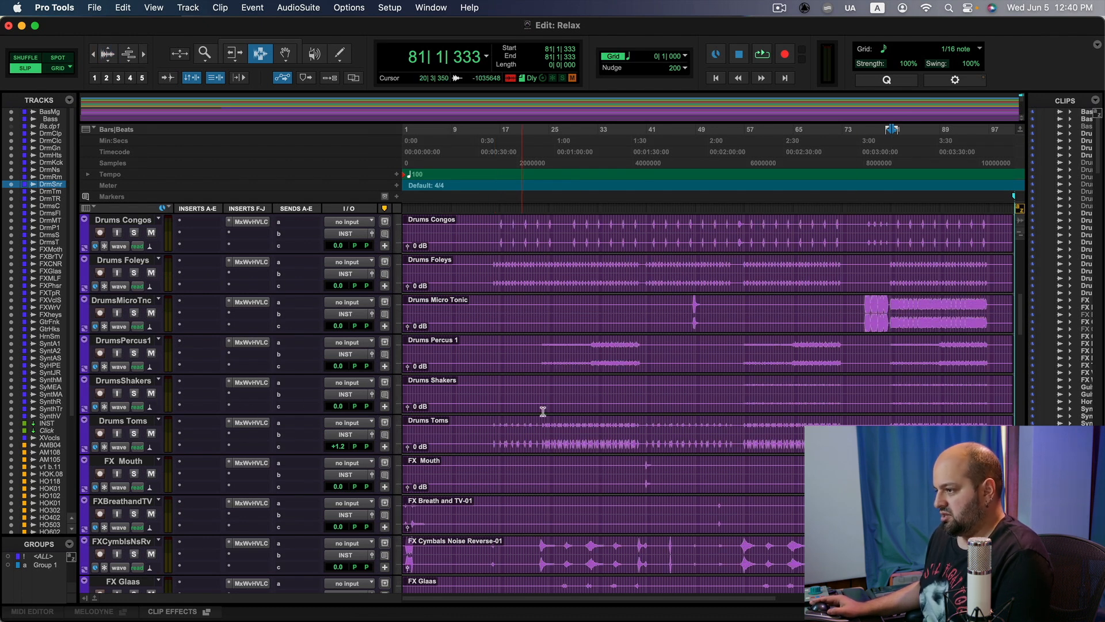
{"action": "left_click_drag", "start_coordinate": [882, 393], "coordinate": [884, 393]}
{"action": "left_click", "coordinate": [892, 393]}
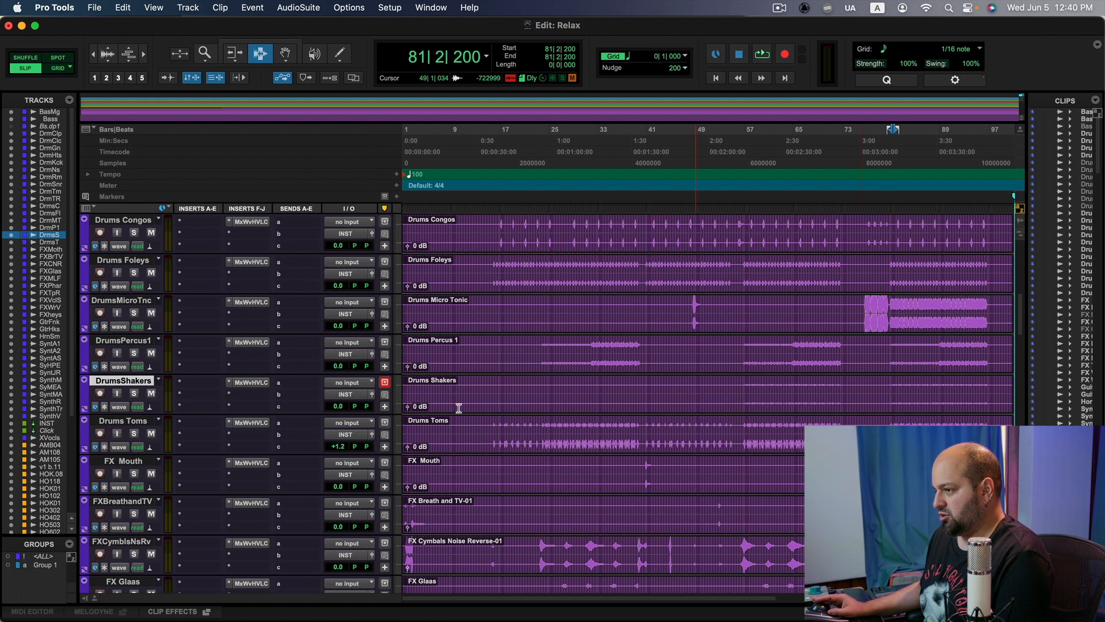
- Play Drums Shakers soloed and raise the High Boost on its VLC slightly past the midpoint
{"action": "left_click", "coordinate": [134, 393]}
{"action": "key", "text": "space"}
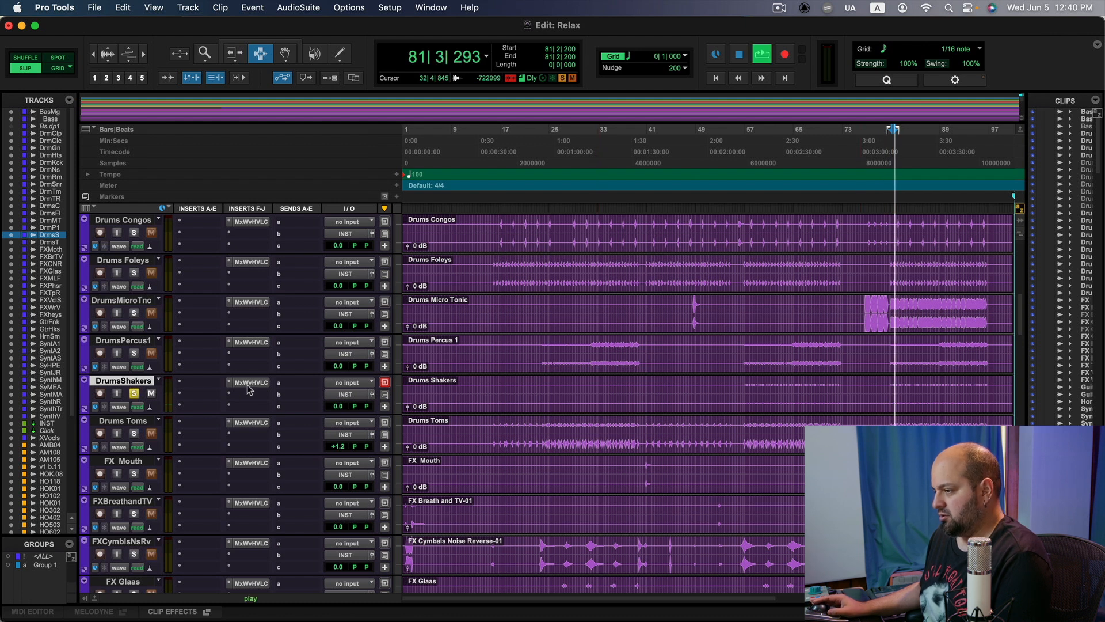
{"action": "left_click", "coordinate": [249, 383]}
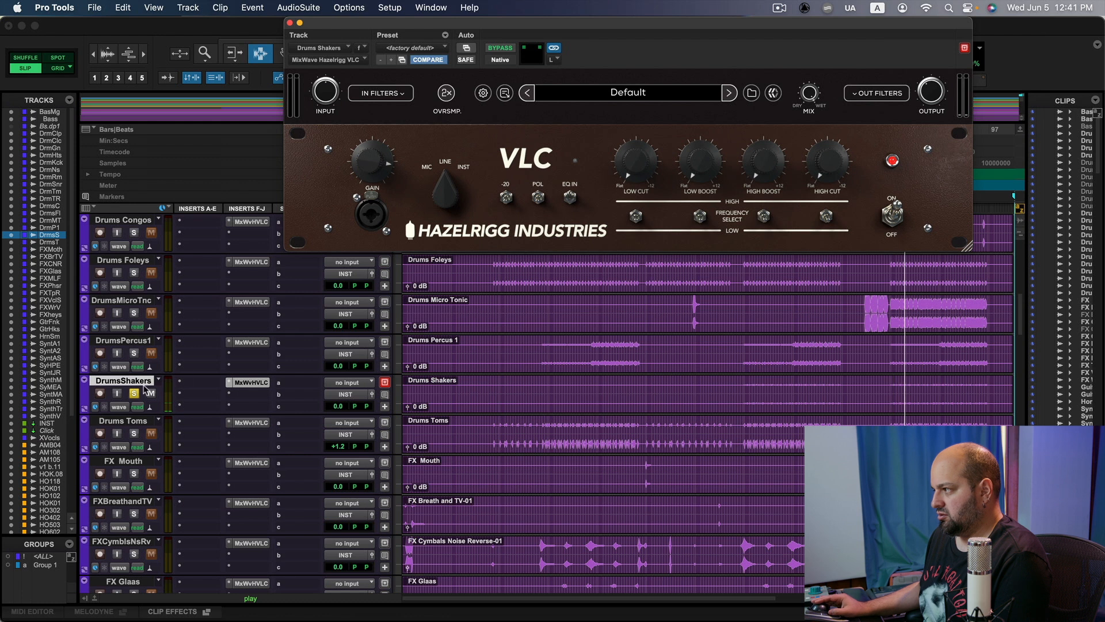
{"action": "mouse_move", "coordinate": [765, 173]}
{"action": "left_mouse_down"}
{"action": "mouse_move", "coordinate": [788, 139]}
{"action": "mouse_move", "coordinate": [763, 178]}
{"action": "left_mouse_up"}
- Also solo Drums Percus 1, set playback to around bar 88 and raise the High Boost on its VLC well past the midpoint
{"action": "left_click", "coordinate": [133, 352]}
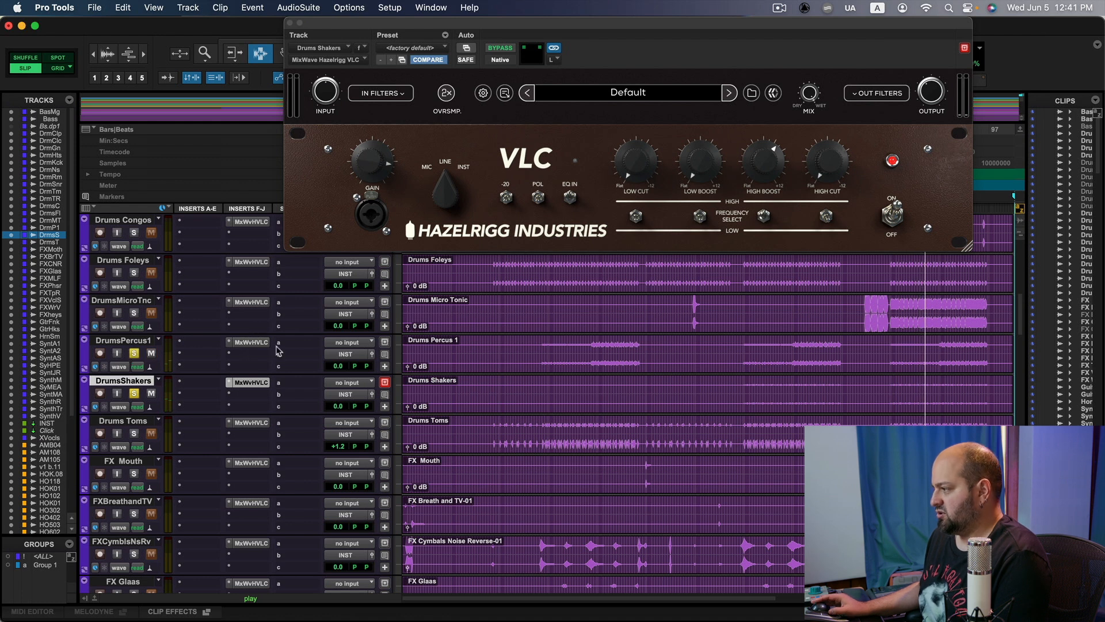
{"action": "left_click", "coordinate": [939, 348]}
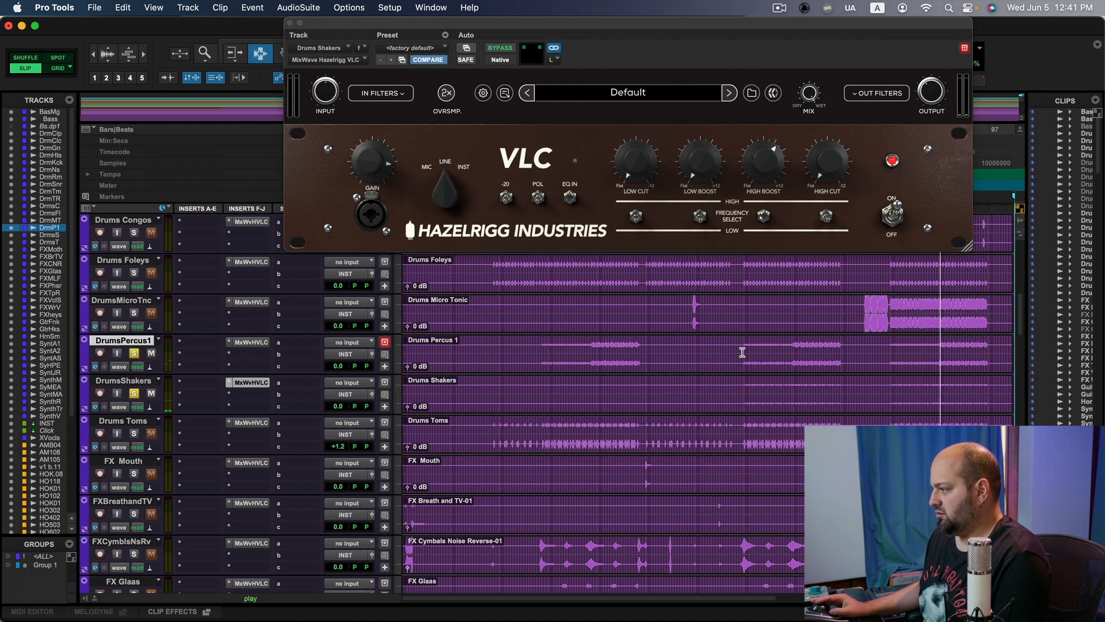
{"action": "left_click", "coordinate": [258, 340]}
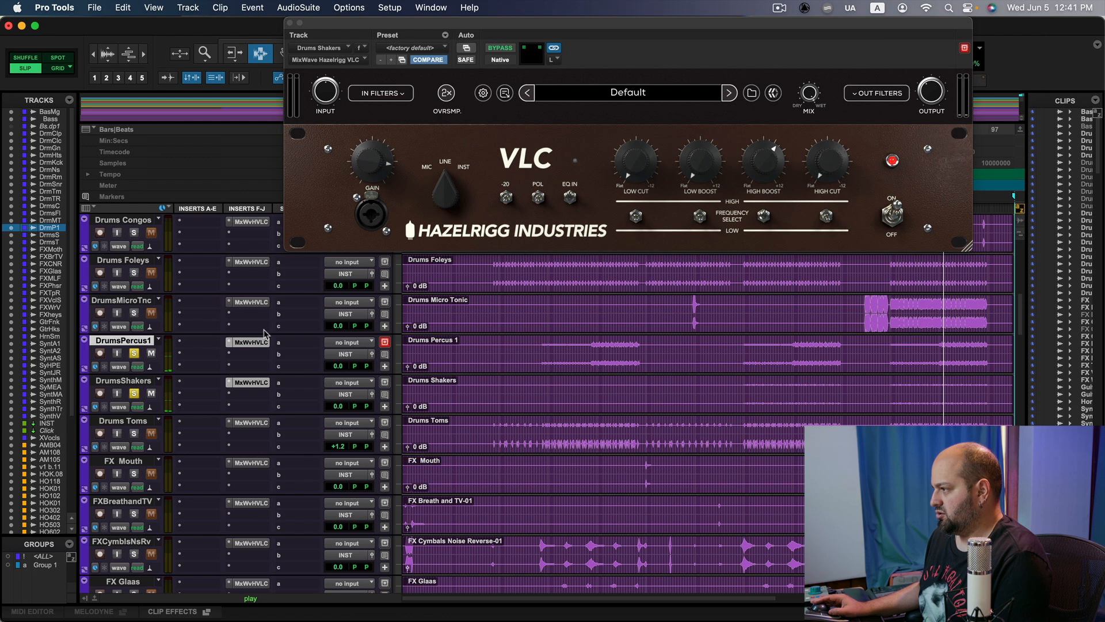
{"action": "left_click_drag", "start_coordinate": [756, 91], "coordinate": [756, 90]}
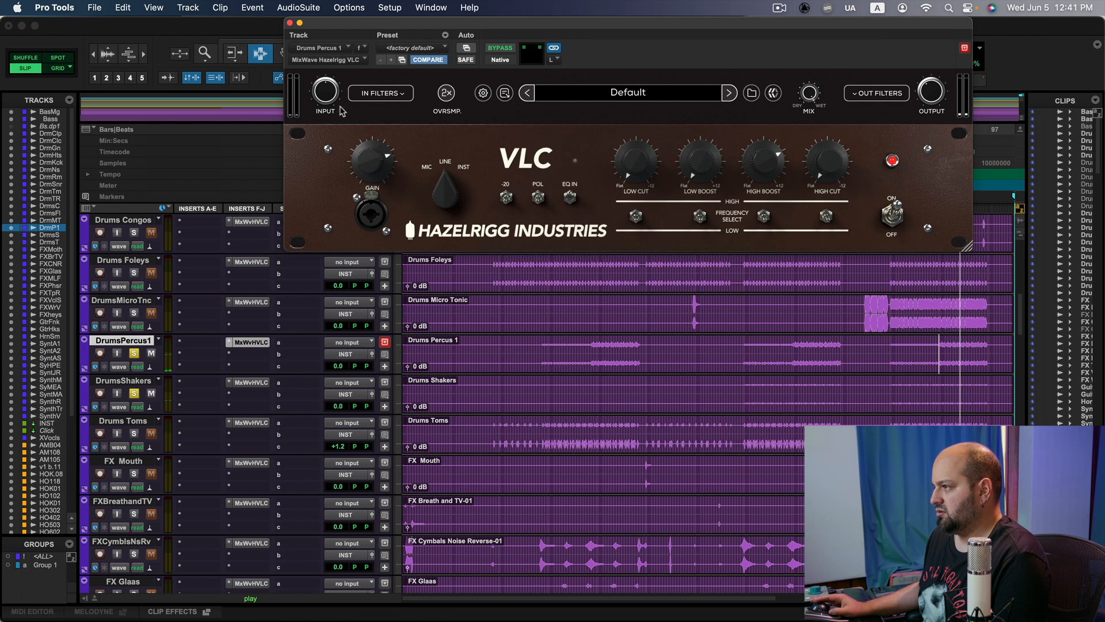
{"action": "left_click", "coordinate": [290, 22]}
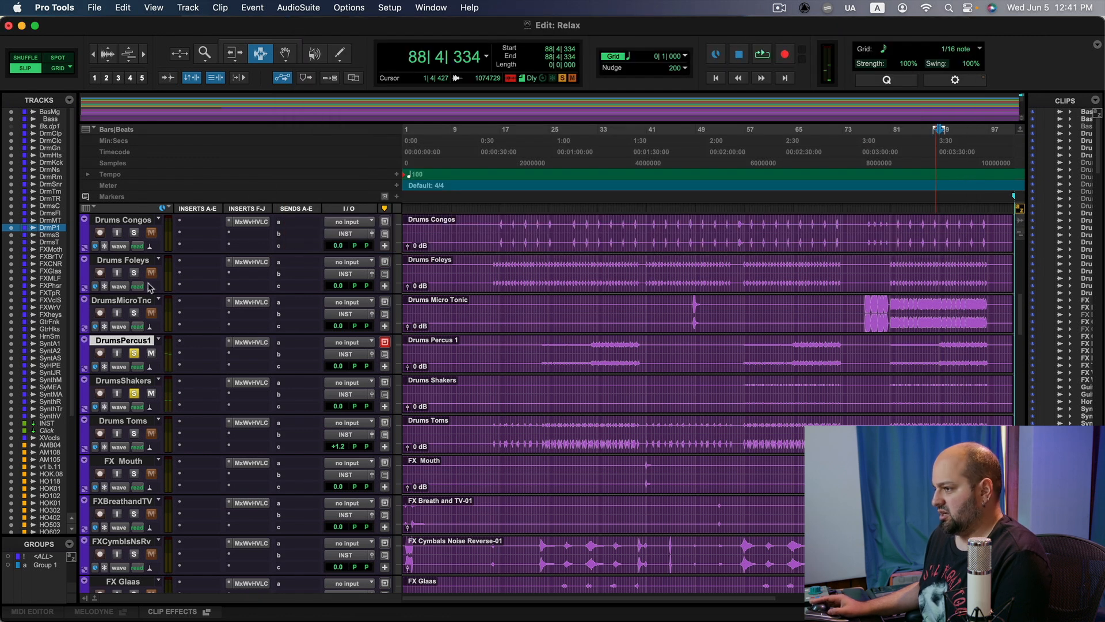
- Solo and play the Drums Micro Tonic and Drums Foleys tracks in turn from around bar 88, leaving no track soloed
{"action": "left_click", "coordinate": [133, 313], "text": "super"}
{"action": "left_click", "coordinate": [133, 313]}
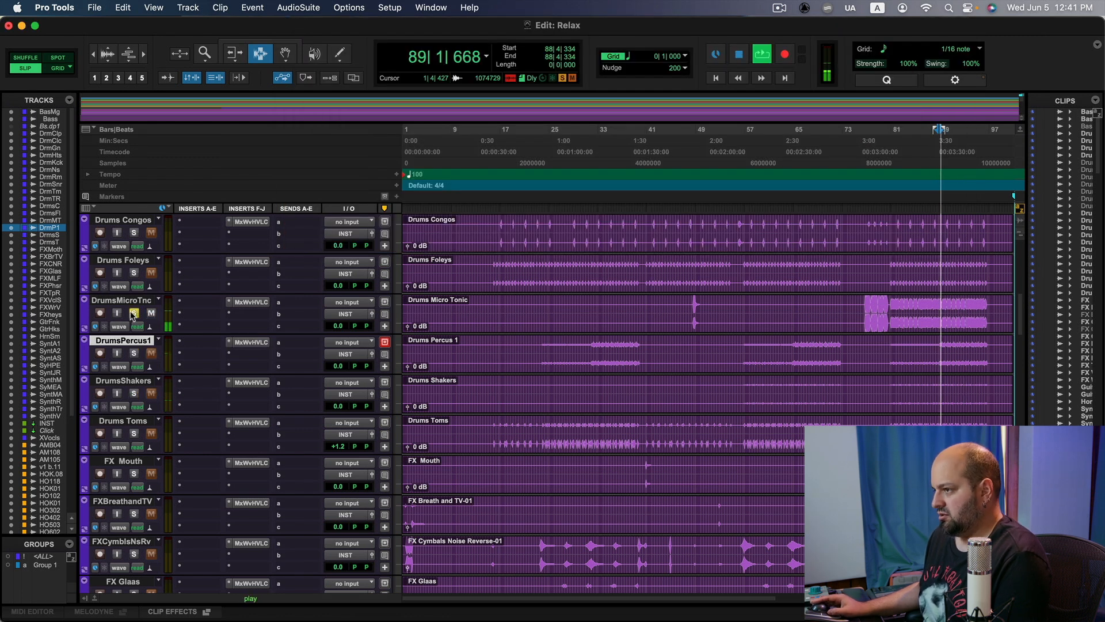
{"action": "key", "text": "space"}
{"action": "key", "text": "space"}
{"action": "left_click", "coordinate": [134, 272]}
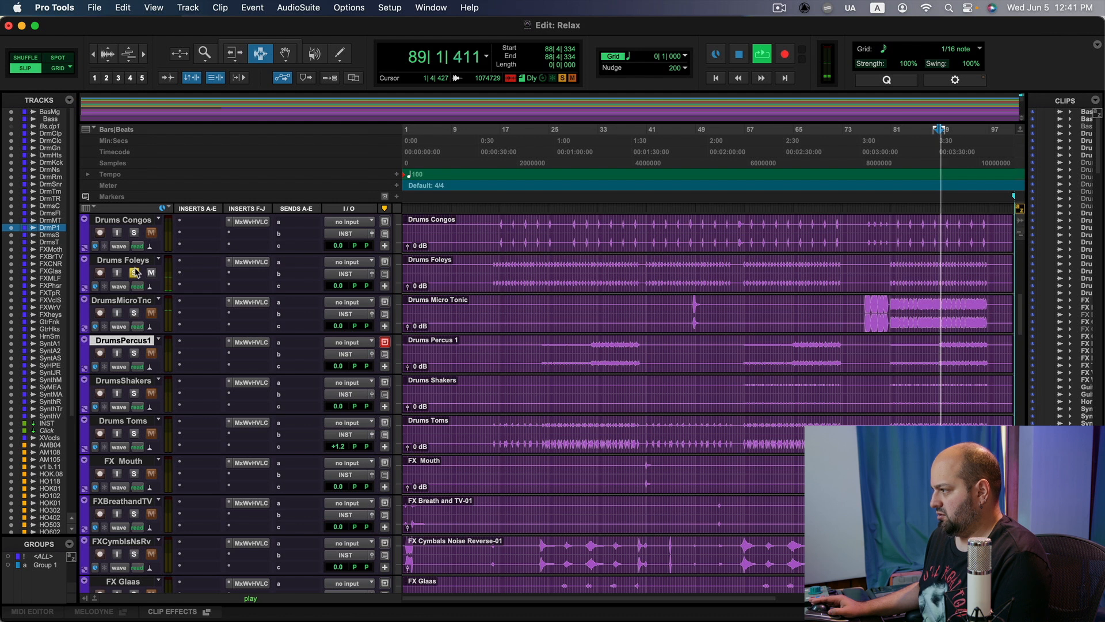
{"action": "key", "text": "space"}
{"action": "left_click", "coordinate": [135, 272]}
{"action": "scroll", "coordinate": [146, 319], "scroll_direction": "down", "scroll_amount": 3}
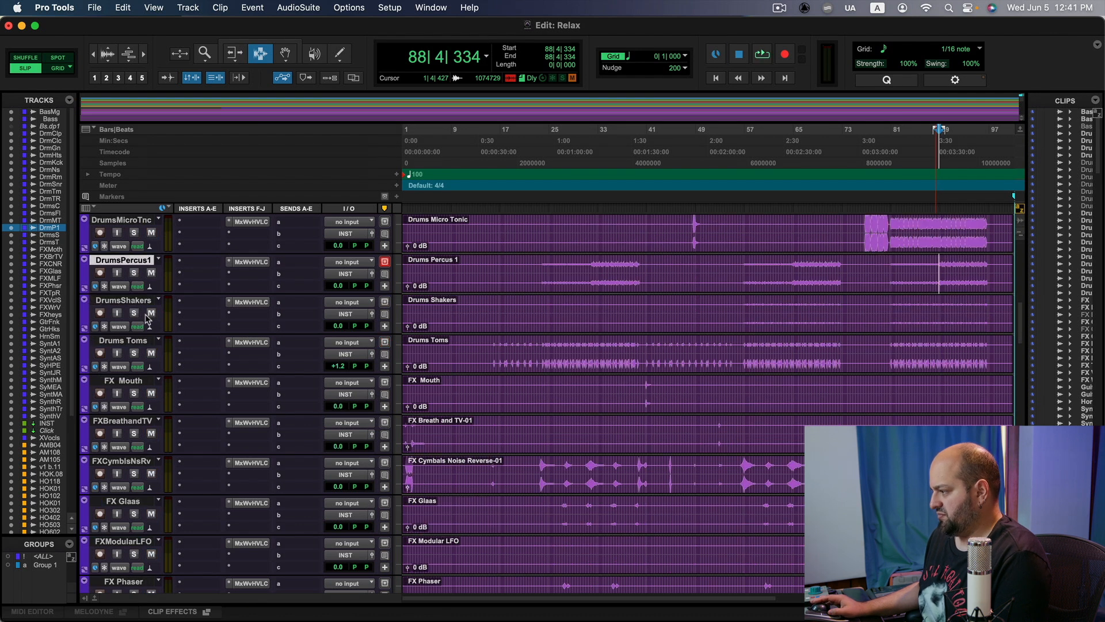
- Solo the Drum Tambos track and play it briefly from around bar 88
{"action": "scroll", "coordinate": [147, 319], "scroll_direction": "up", "scroll_amount": 5}
{"action": "scroll", "coordinate": [147, 319], "scroll_direction": "up", "scroll_amount": 1}
{"action": "left_click", "coordinate": [135, 273]}
{"action": "key", "text": "space"}
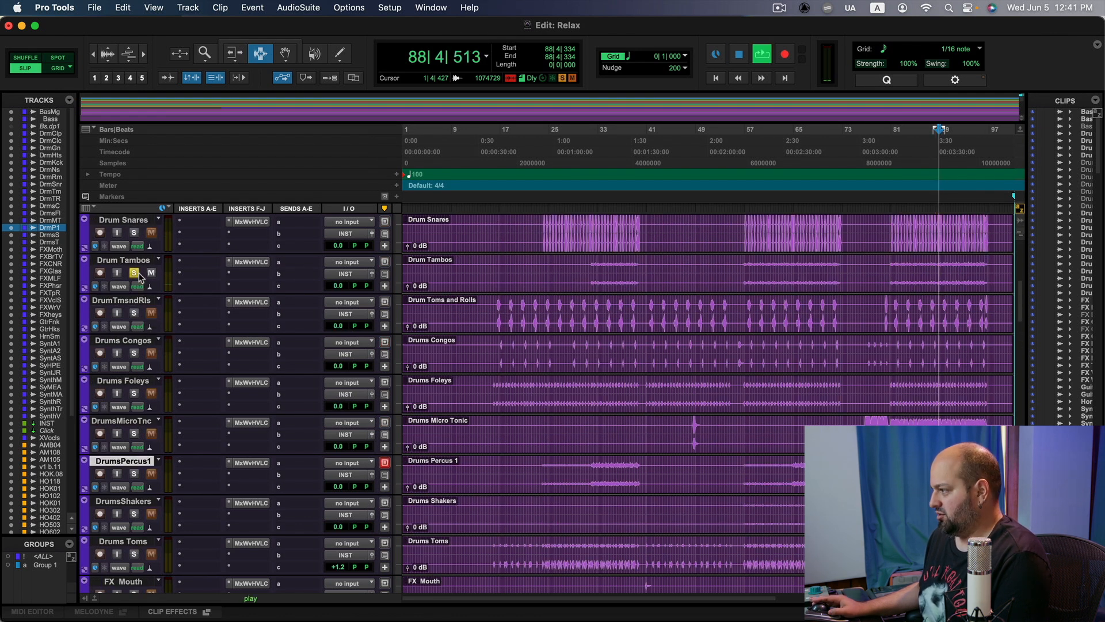
{"action": "key", "text": "space"}
- Open the VLC on Drum Tambos, raise its High Boost and listen to the soloed track
{"action": "left_click", "coordinate": [248, 265]}
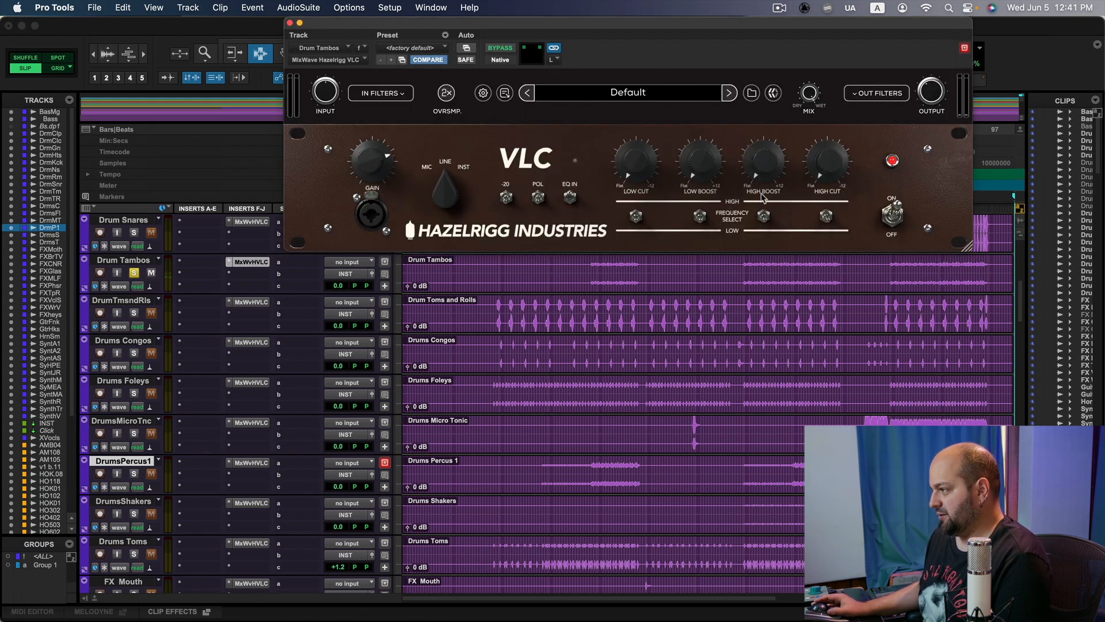
{"action": "left_click_drag", "start_coordinate": [766, 164], "coordinate": [777, 157]}
{"action": "key", "text": "space"}
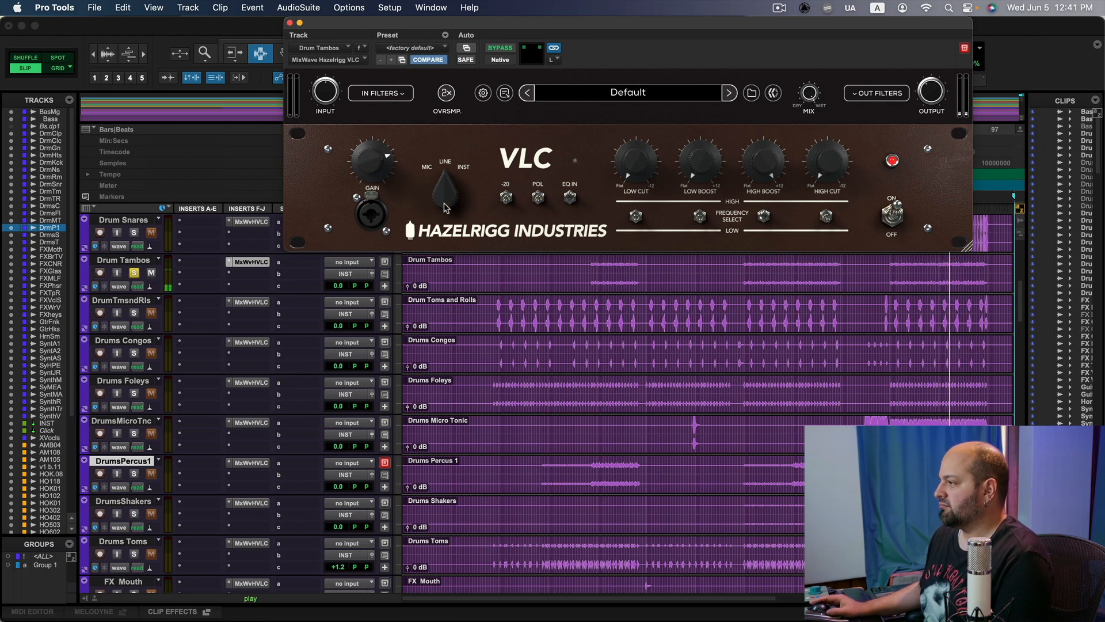
{"action": "key", "text": "space"}
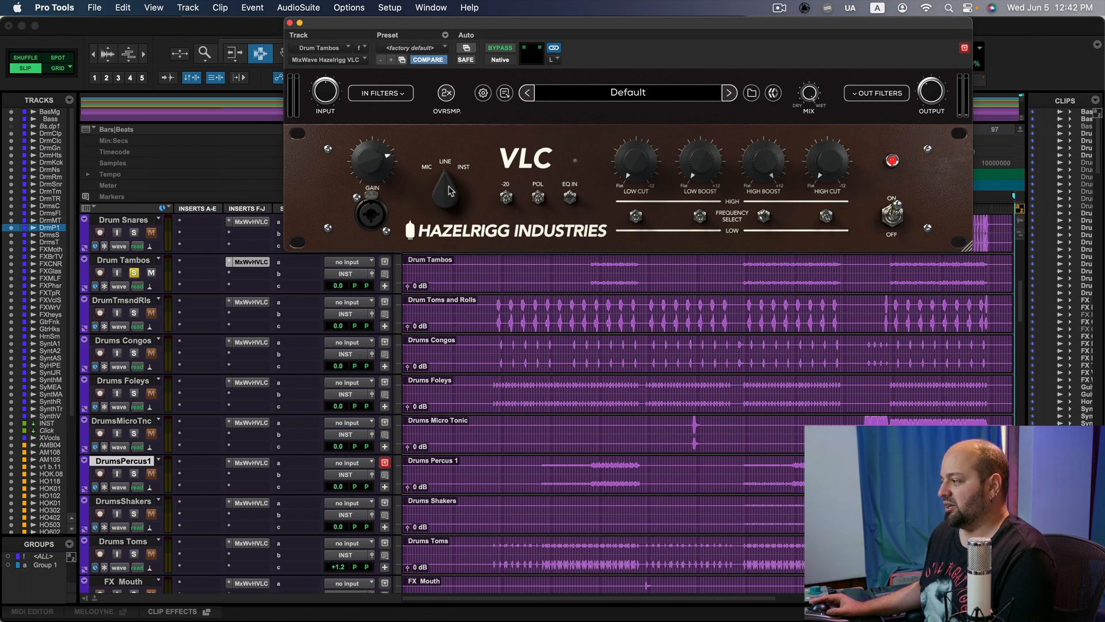
- Audition the Mic input mode on the Drum Tambos VLC during playback and set the input selector to Inst
{"action": "key", "text": "space"}
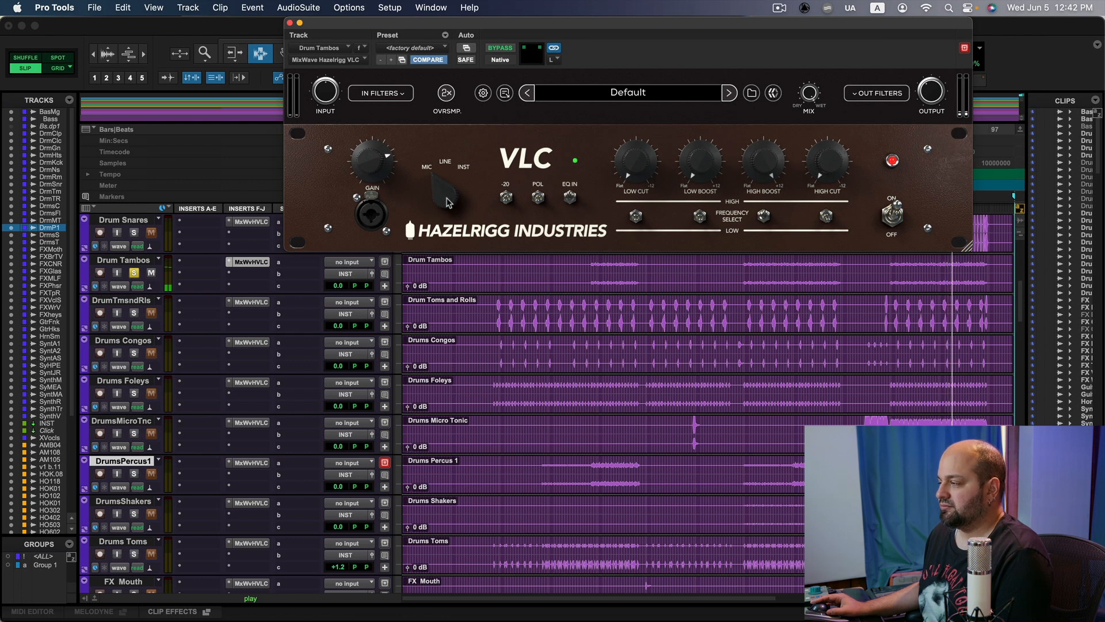
{"action": "left_click_drag", "start_coordinate": [447, 201], "coordinate": [481, 90]}
{"action": "key", "text": "space"}
{"action": "mouse_move", "coordinate": [374, 169]}
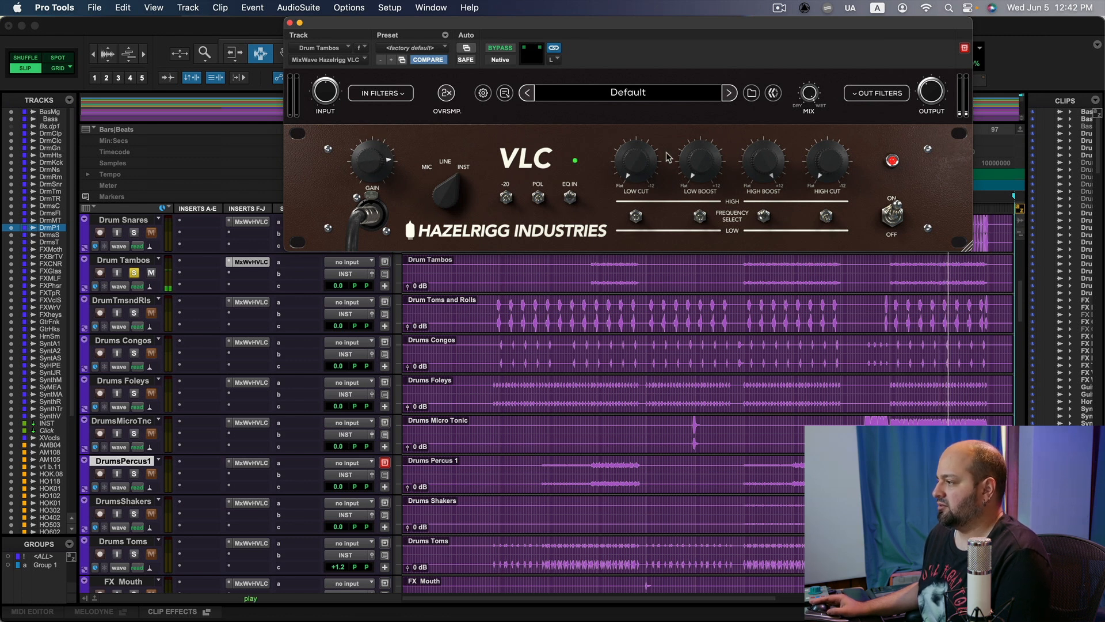
- Compare the soloed Drum Tambos with its VLC bypassed and active, and check the plug-in's output level
{"action": "left_click", "coordinate": [509, 49]}
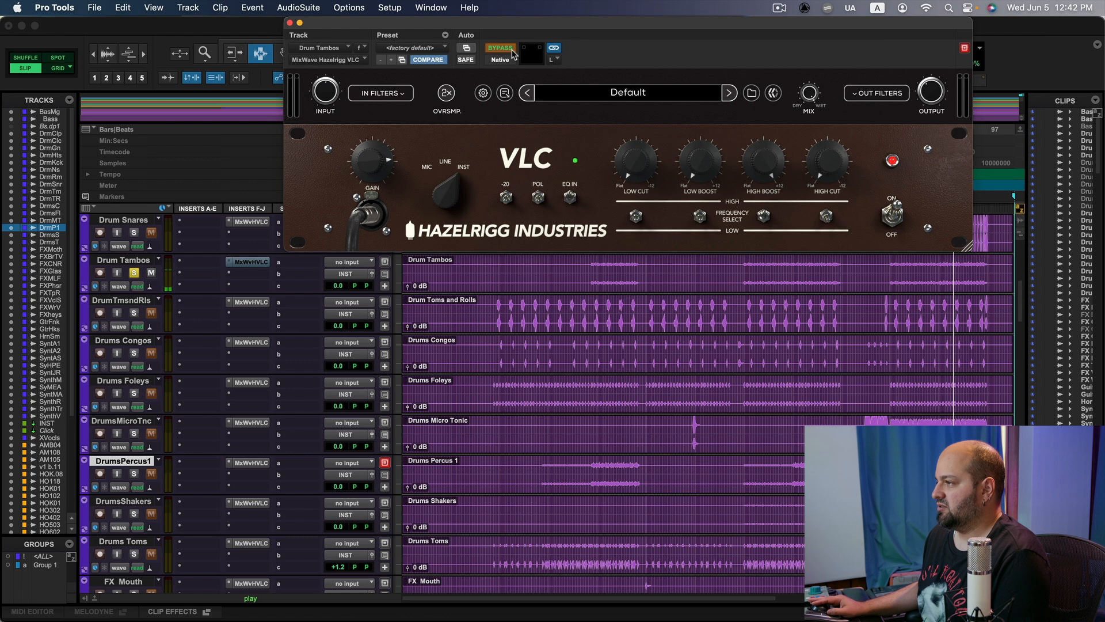
{"action": "left_click", "coordinate": [512, 50]}
{"action": "mouse_move", "coordinate": [922, 96]}
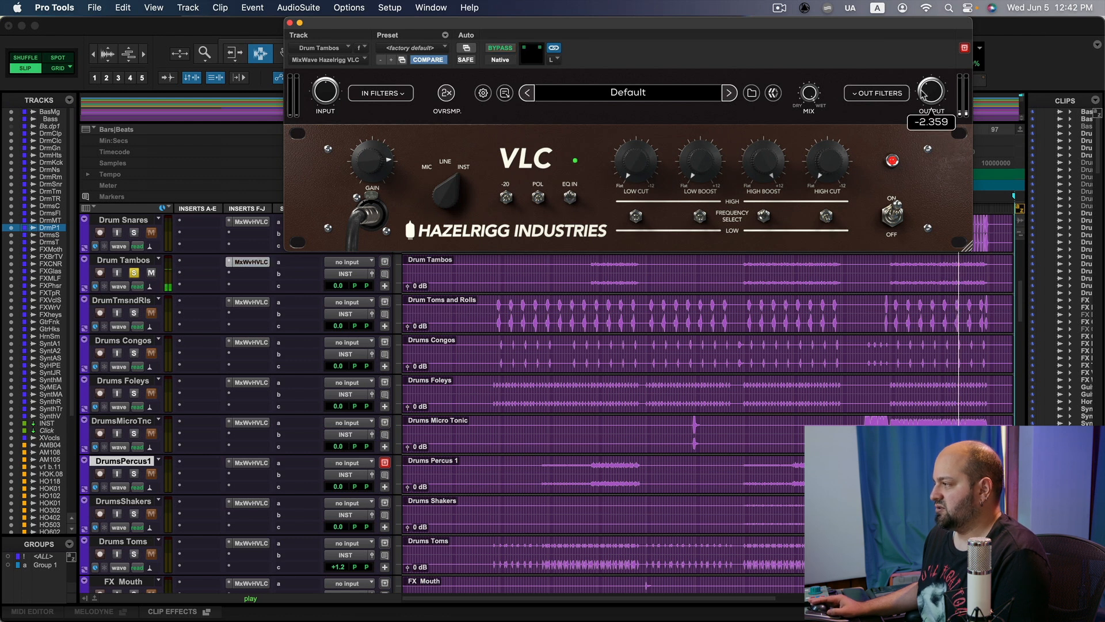
- Unsolo Drum Tambos and play the full mix from around bar 88, closing the VLC window and stopping playback
{"action": "left_click", "coordinate": [133, 273]}
{"action": "key", "text": "space"}
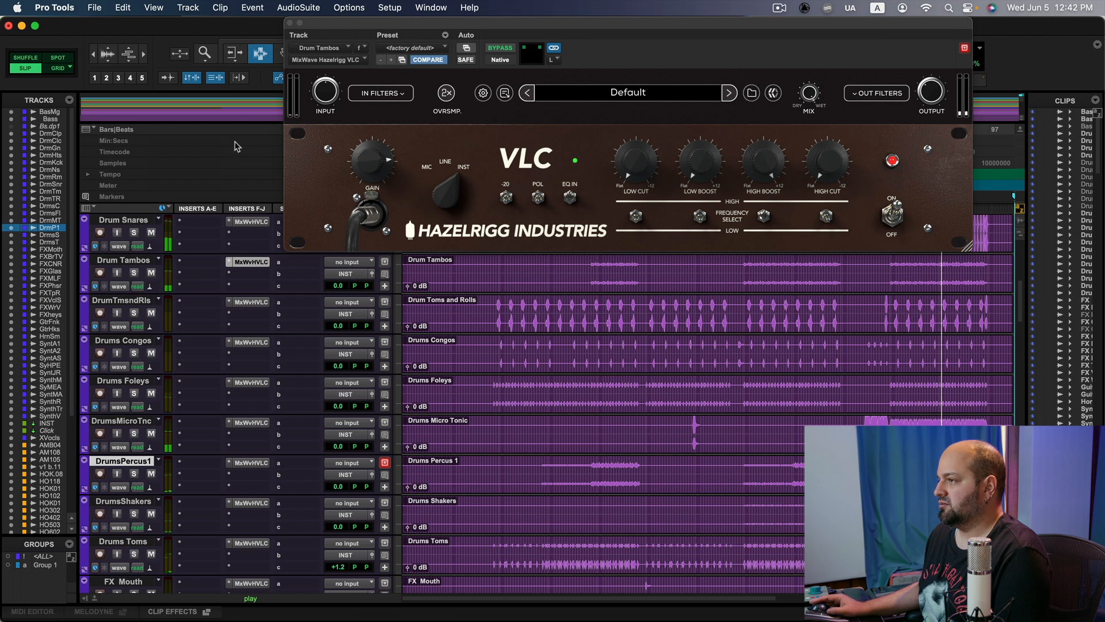
{"action": "left_click", "coordinate": [289, 23]}
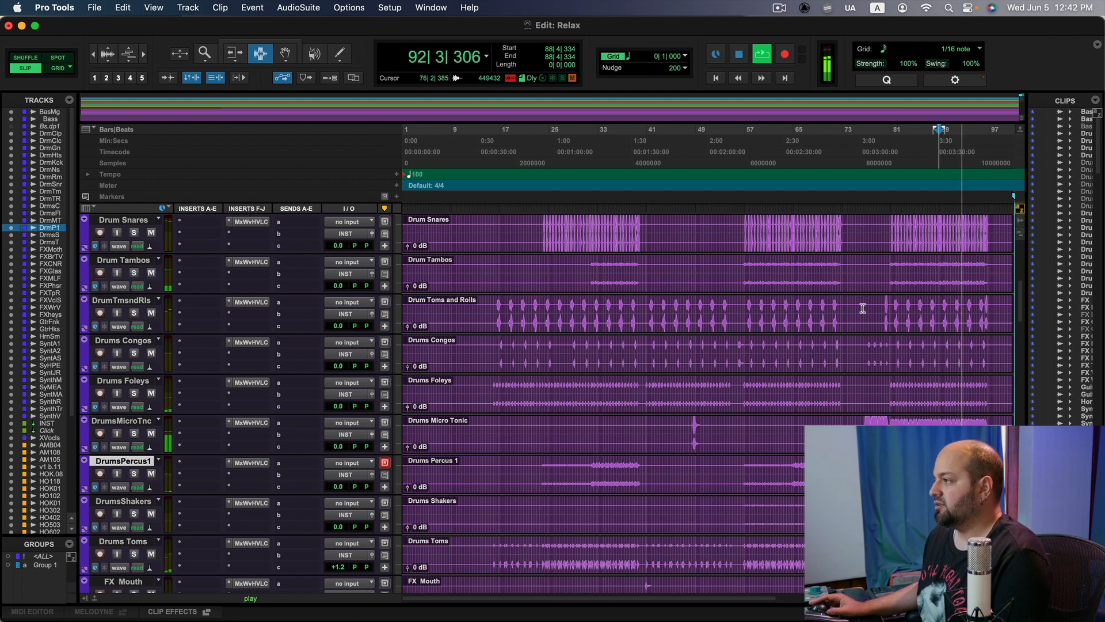
{"action": "key", "text": "space"}
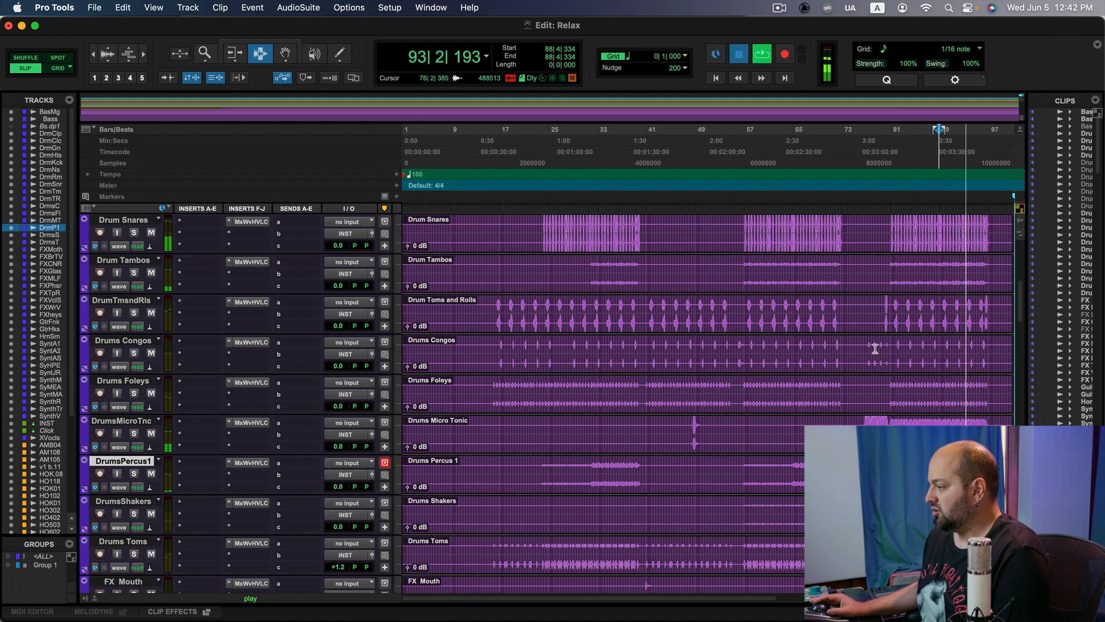
- Solo the Drum Kicks track during playback around bar 88, stop playback and open the track's VLC plug-in
{"action": "scroll", "coordinate": [876, 352], "scroll_direction": "down", "scroll_amount": 3}
{"action": "scroll", "coordinate": [876, 352], "scroll_direction": "down", "scroll_amount": 11}
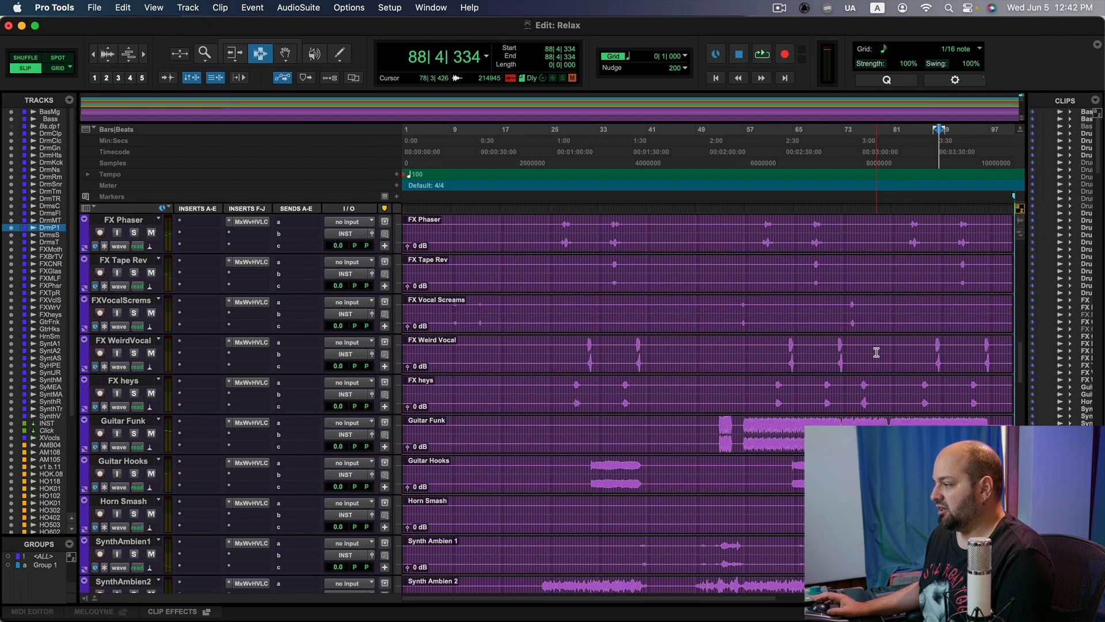
{"action": "scroll", "coordinate": [876, 352], "scroll_direction": "down", "scroll_amount": 2}
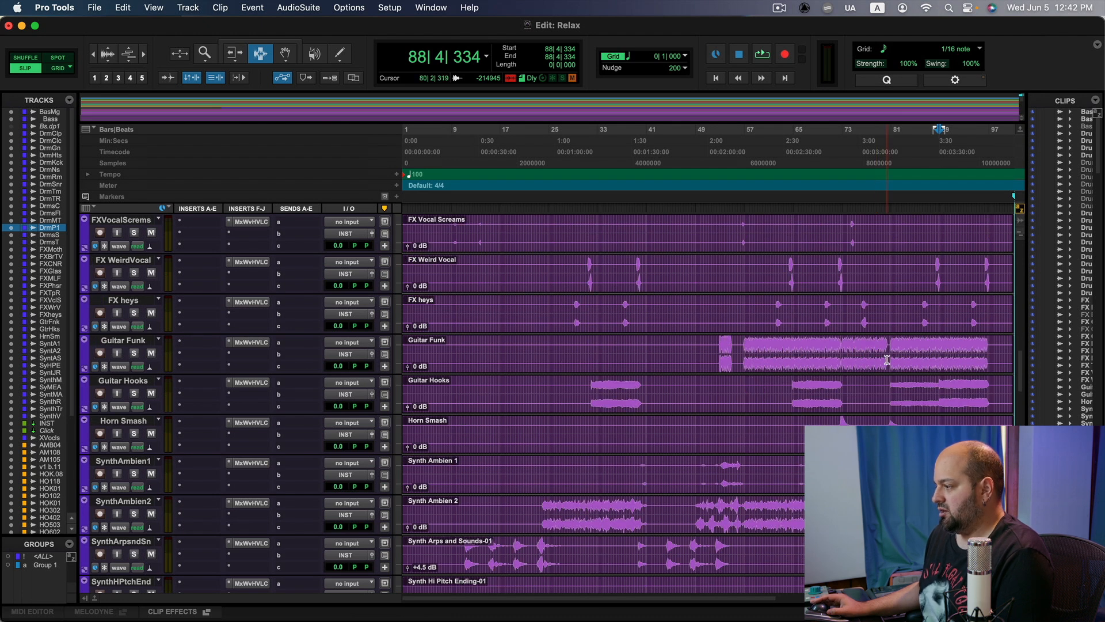
{"action": "scroll", "coordinate": [887, 360], "scroll_direction": "up", "scroll_amount": 15}
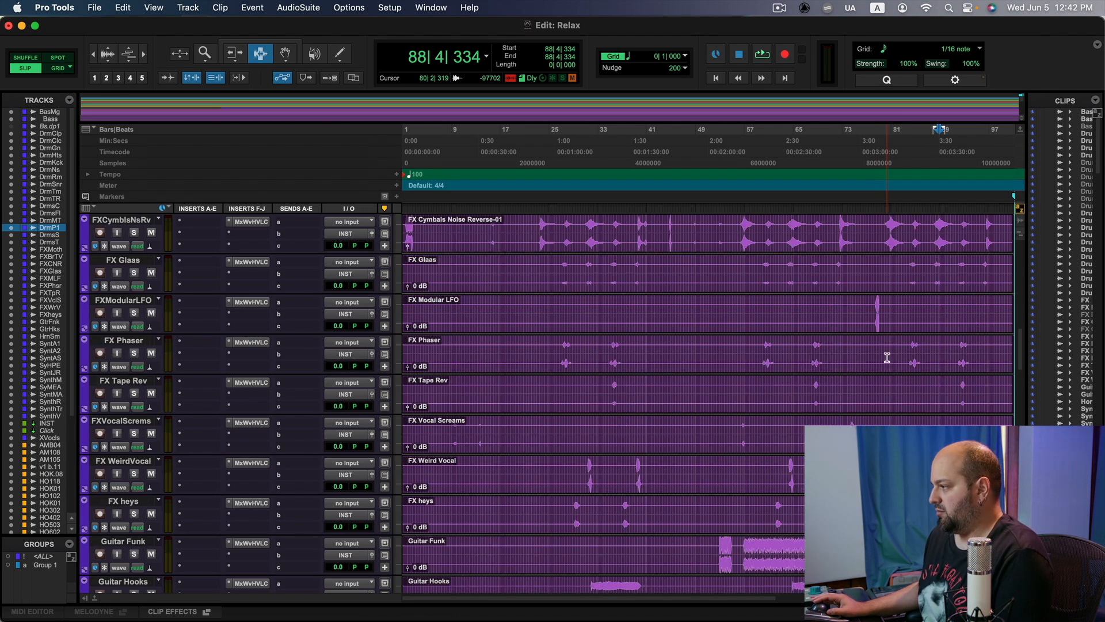
{"action": "scroll", "coordinate": [887, 356], "scroll_direction": "up", "scroll_amount": 4}
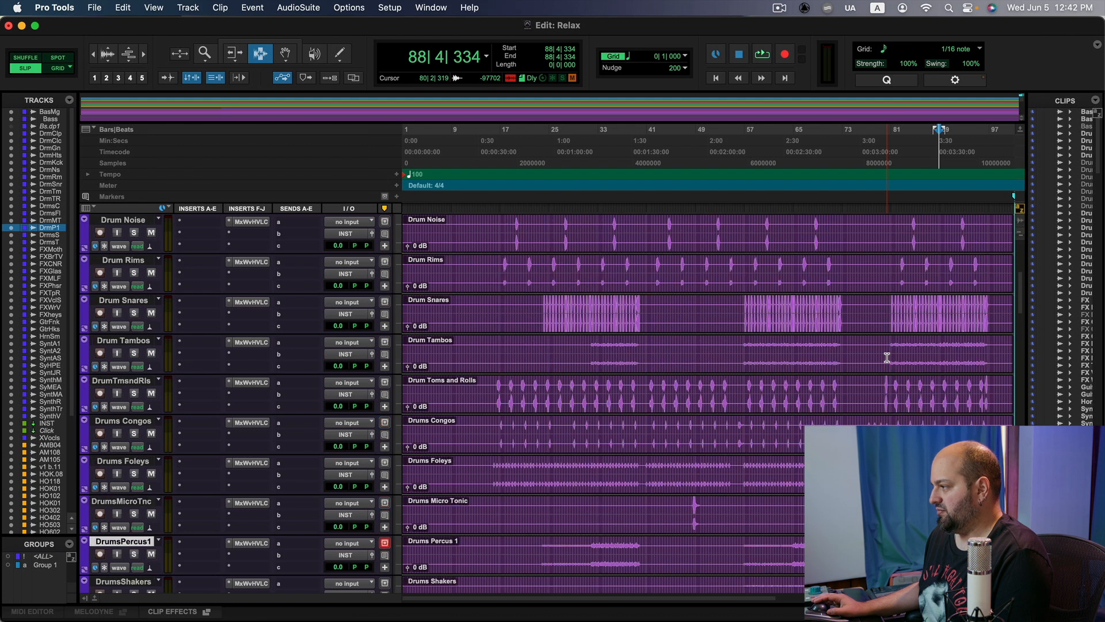
{"action": "key", "text": "space"}
{"action": "scroll", "coordinate": [887, 357], "scroll_direction": "up", "scroll_amount": 3}
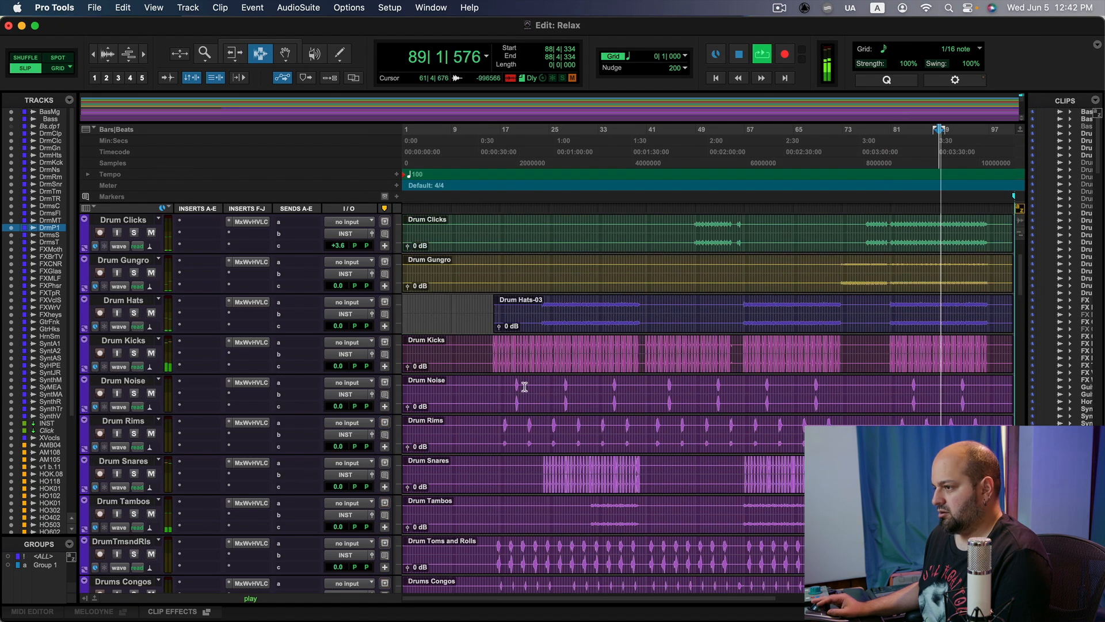
{"action": "left_click", "coordinate": [134, 353]}
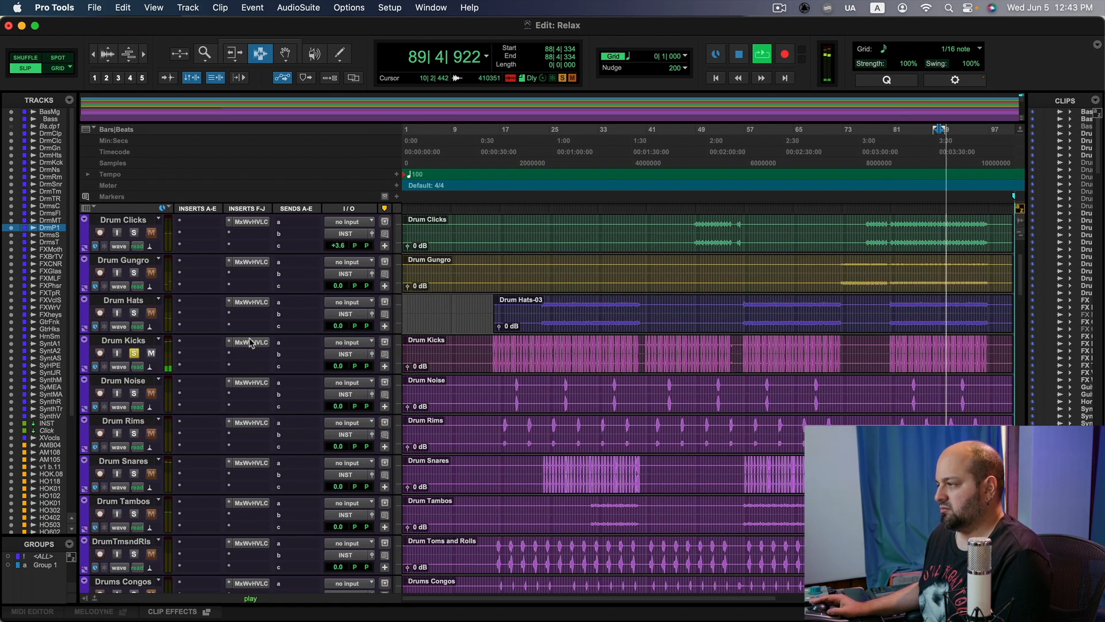
{"action": "key", "text": "space"}
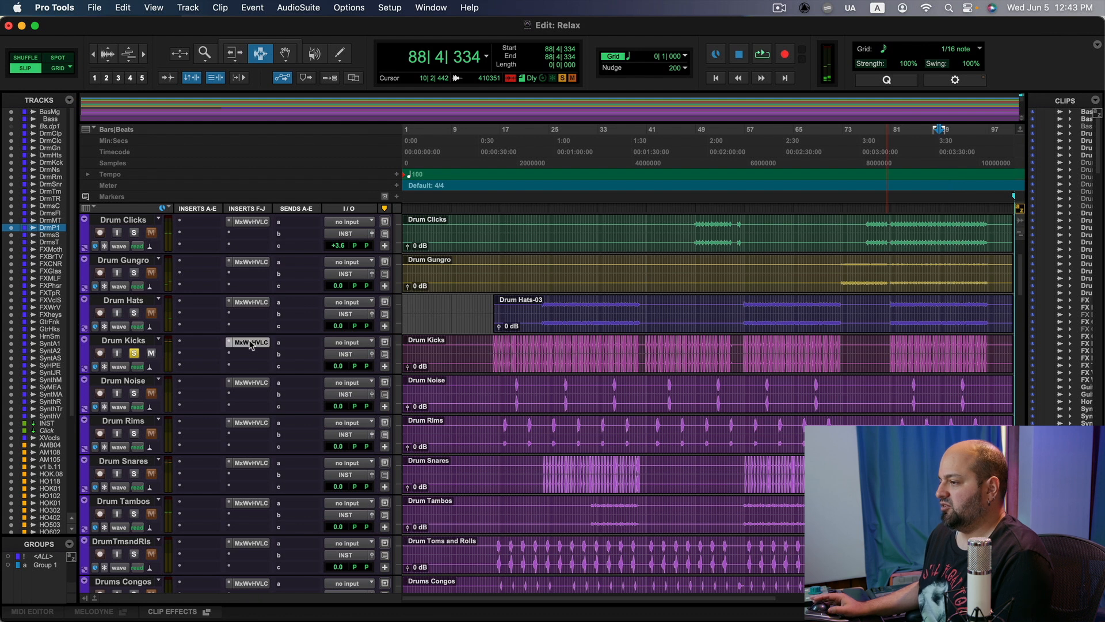
{"action": "left_click", "coordinate": [252, 342]}
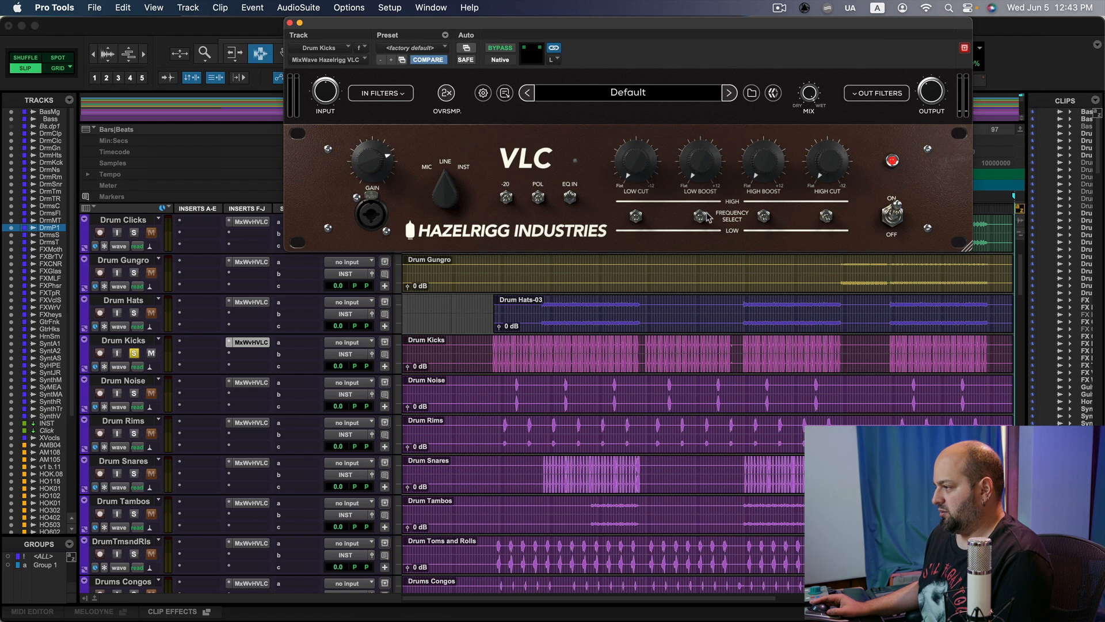
- Raise the Low Boost on the Drum Kicks VLC and set its input selector to Inst while auditioning the soloed track
{"action": "mouse_move", "coordinate": [694, 161]}
{"action": "key", "text": "space"}
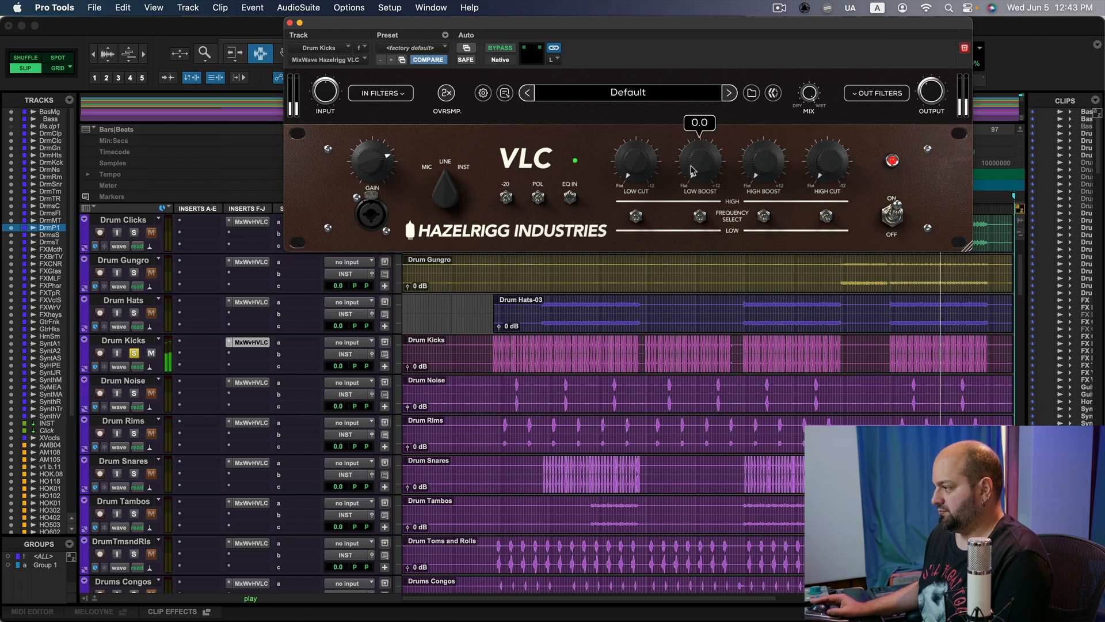
{"action": "left_click_drag", "start_coordinate": [696, 170], "coordinate": [694, 130]}
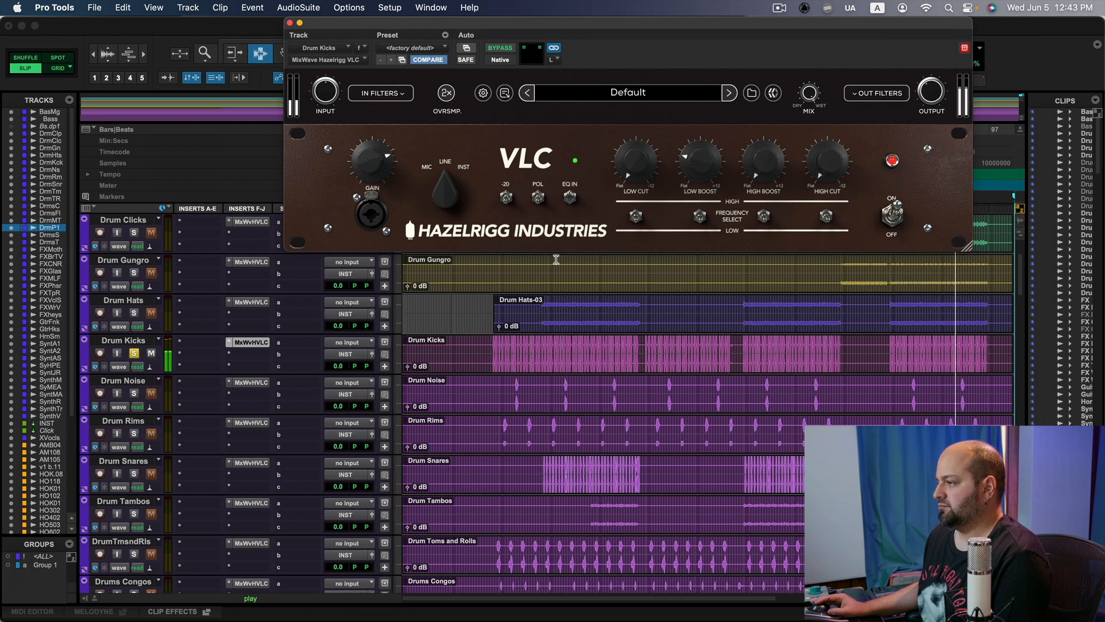
{"action": "left_click", "coordinate": [446, 190]}
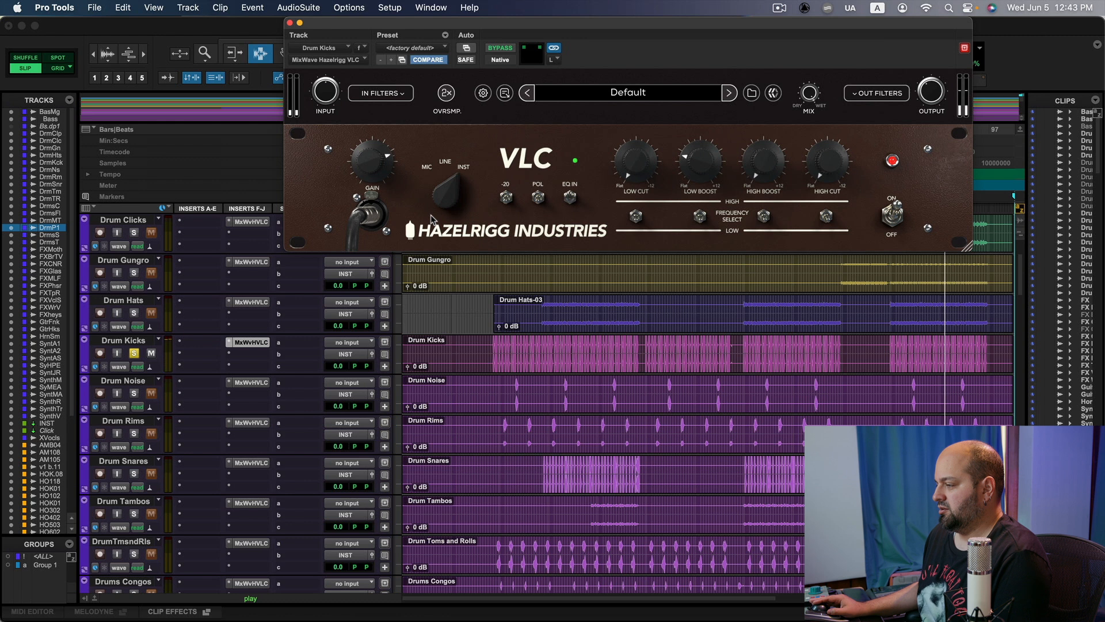
{"action": "key", "text": "space"}
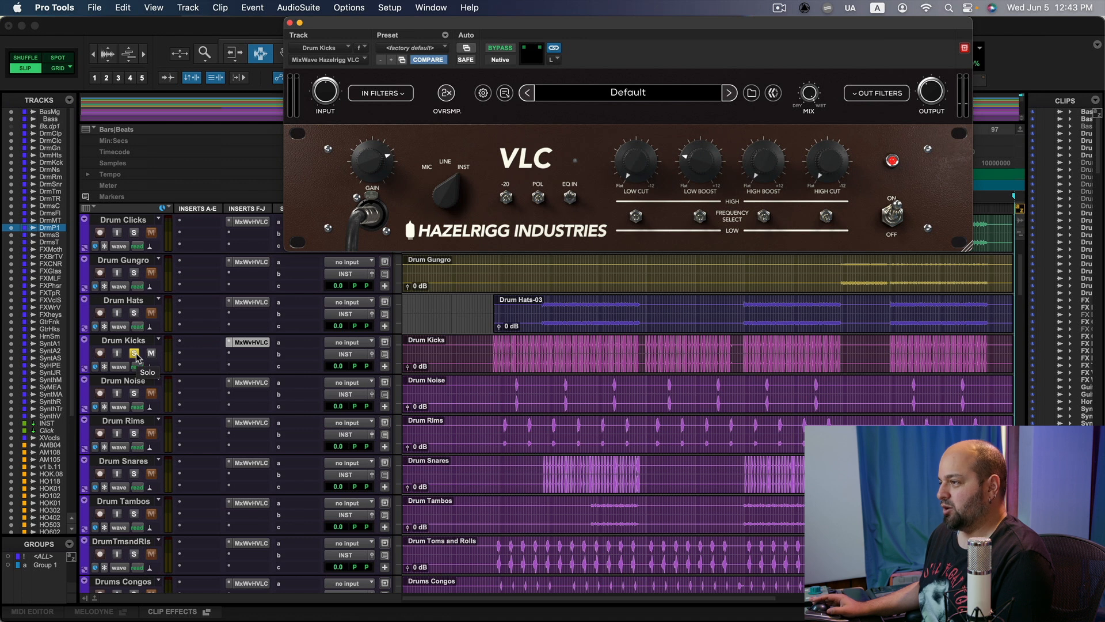
- Unsolo Drum Kicks, close its VLC window and play the full mix while reviewing the drum, FX and synth tracks
{"action": "left_click", "coordinate": [134, 353]}
{"action": "key", "text": "space"}
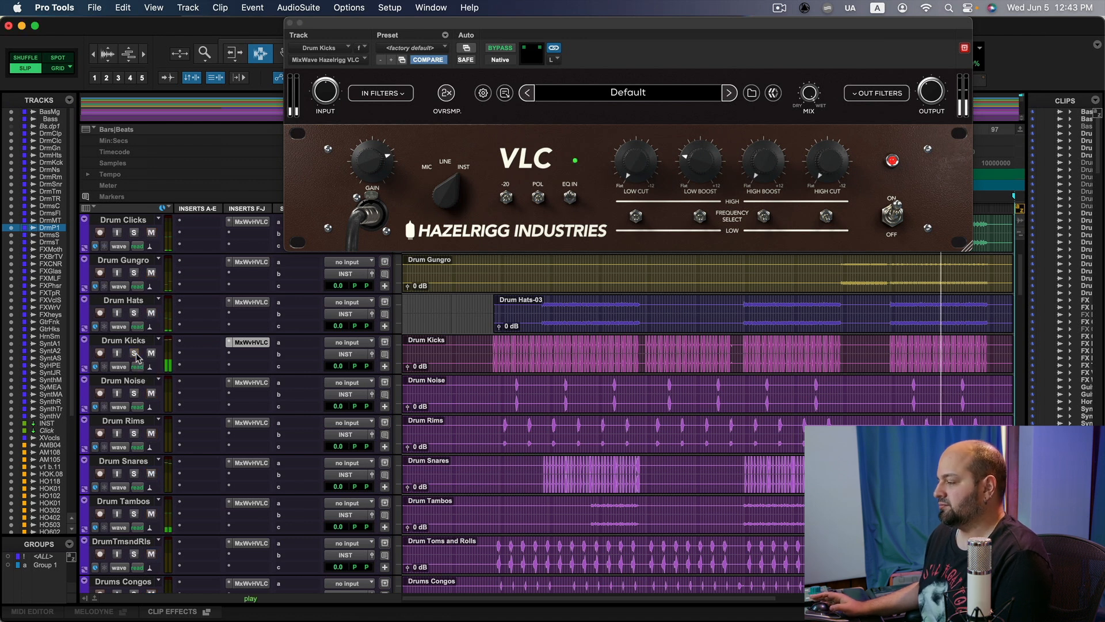
{"action": "left_click", "coordinate": [290, 23]}
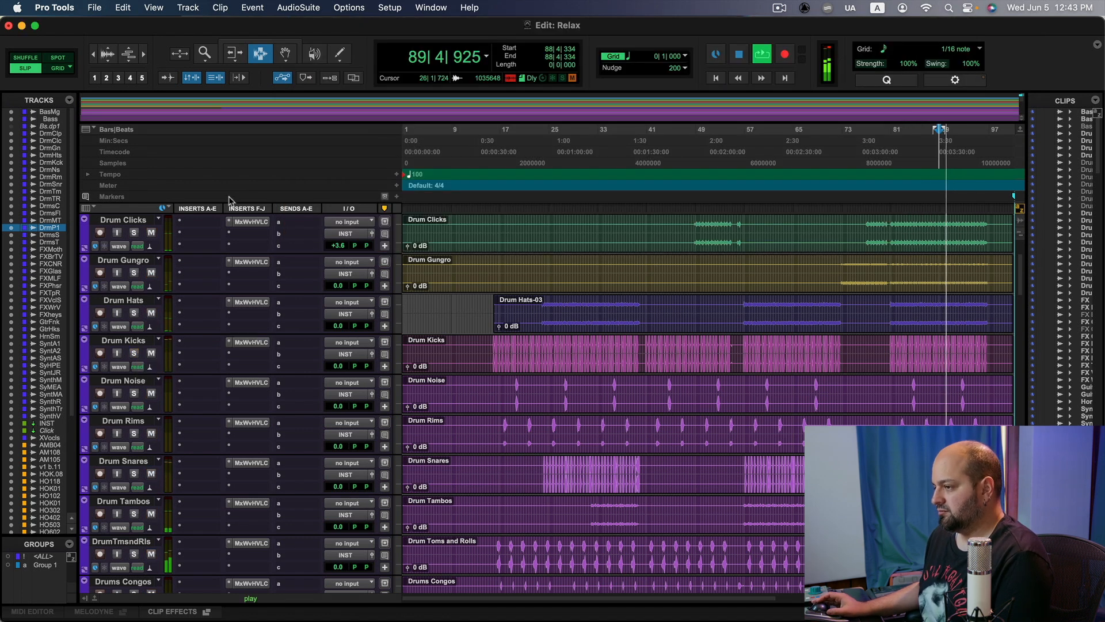
{"action": "scroll", "coordinate": [272, 275], "scroll_direction": "down", "scroll_amount": 2}
{"action": "scroll", "coordinate": [272, 275], "scroll_direction": "down", "scroll_amount": 4}
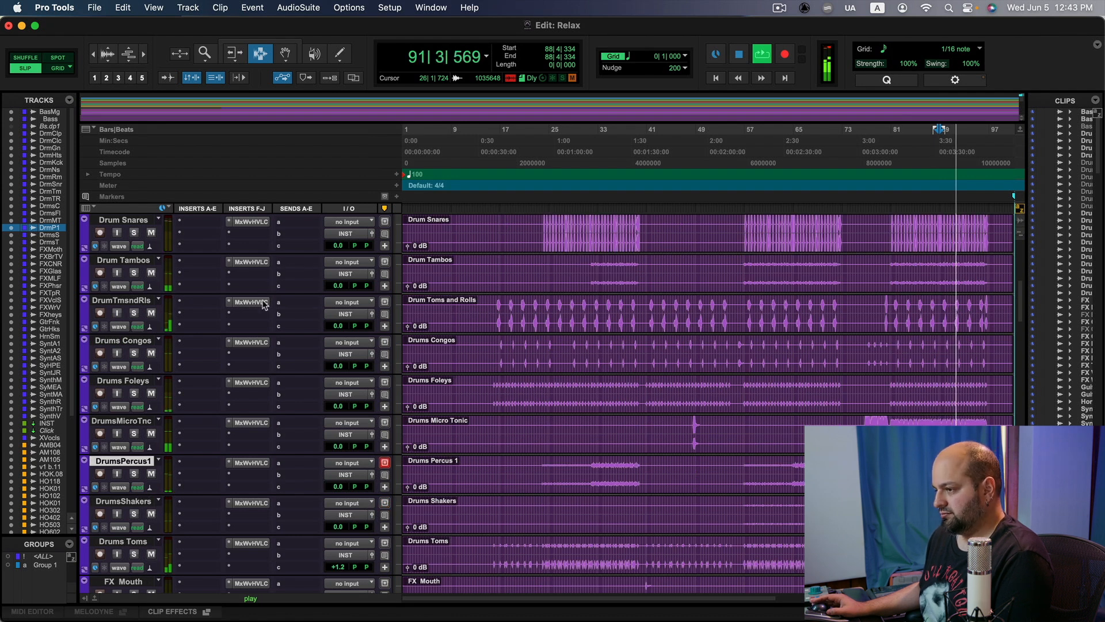
{"action": "scroll", "coordinate": [264, 305], "scroll_direction": "down", "scroll_amount": 5}
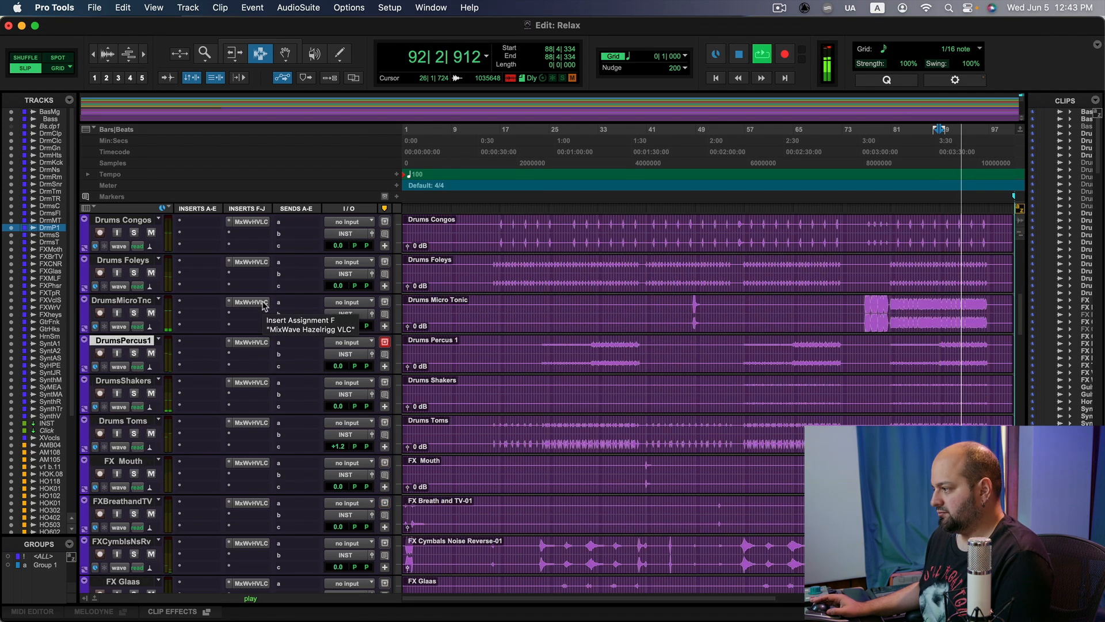
{"action": "scroll", "coordinate": [264, 305], "scroll_direction": "down", "scroll_amount": 11}
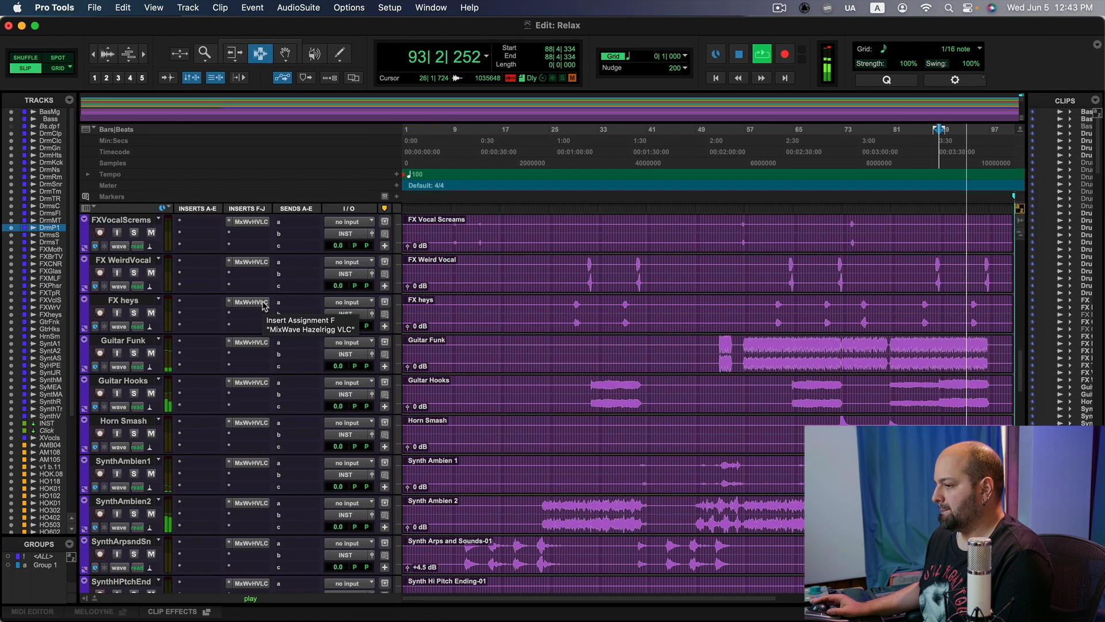
{"action": "key", "text": "space"}
- Place the playback start at bar 81 on Synth Main and briefly audition that track soloed
{"action": "scroll", "coordinate": [535, 321], "scroll_direction": "down", "scroll_amount": 4}
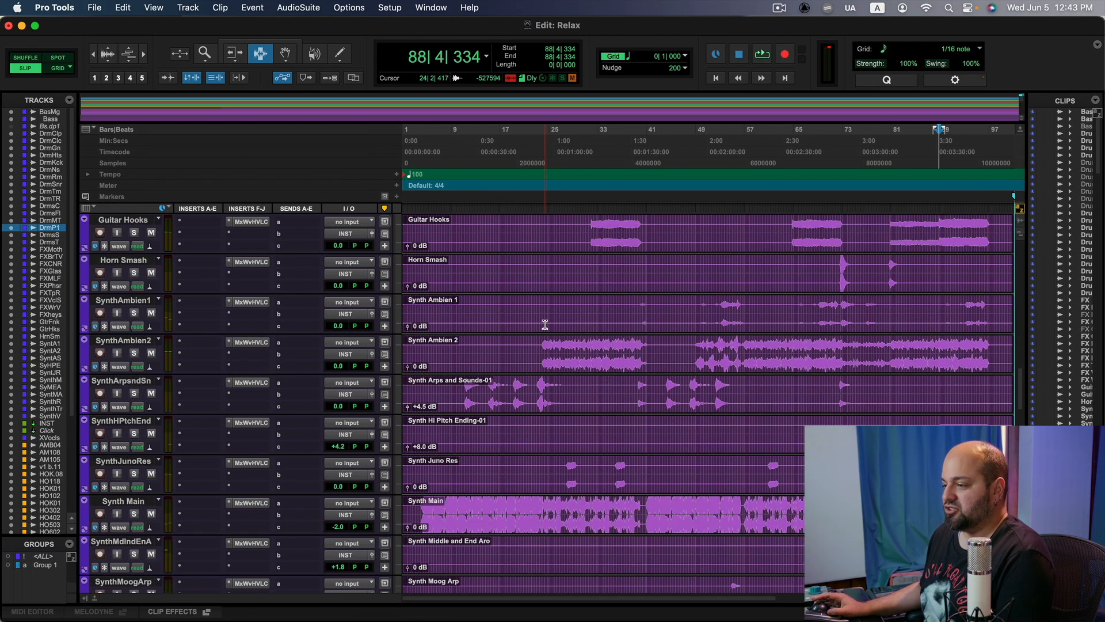
{"action": "left_click", "coordinate": [590, 524]}
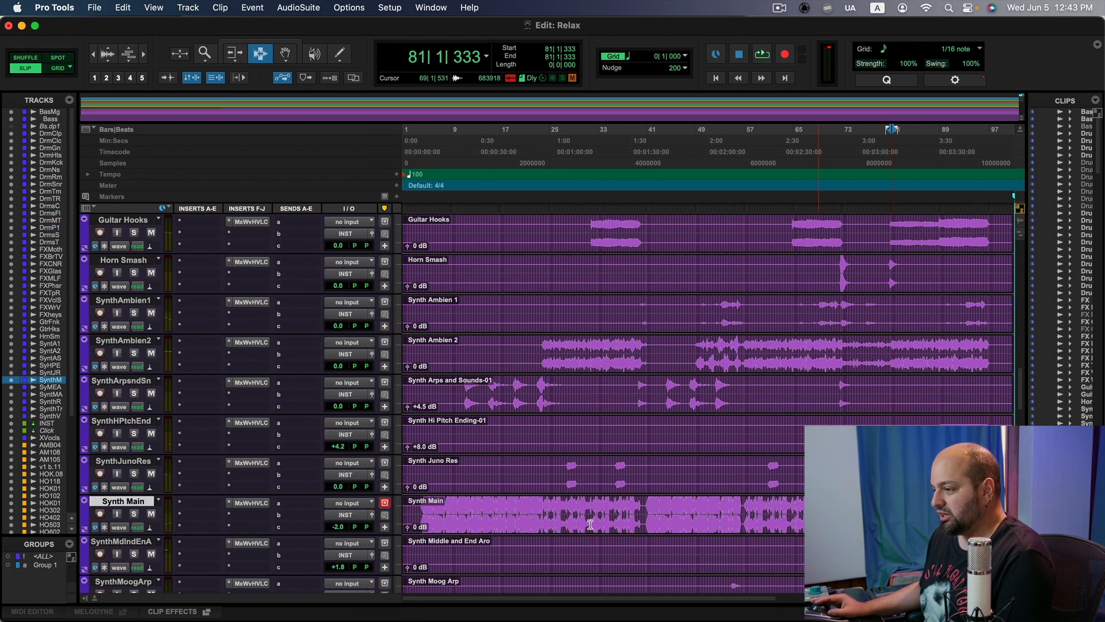
{"action": "left_click", "coordinate": [135, 514]}
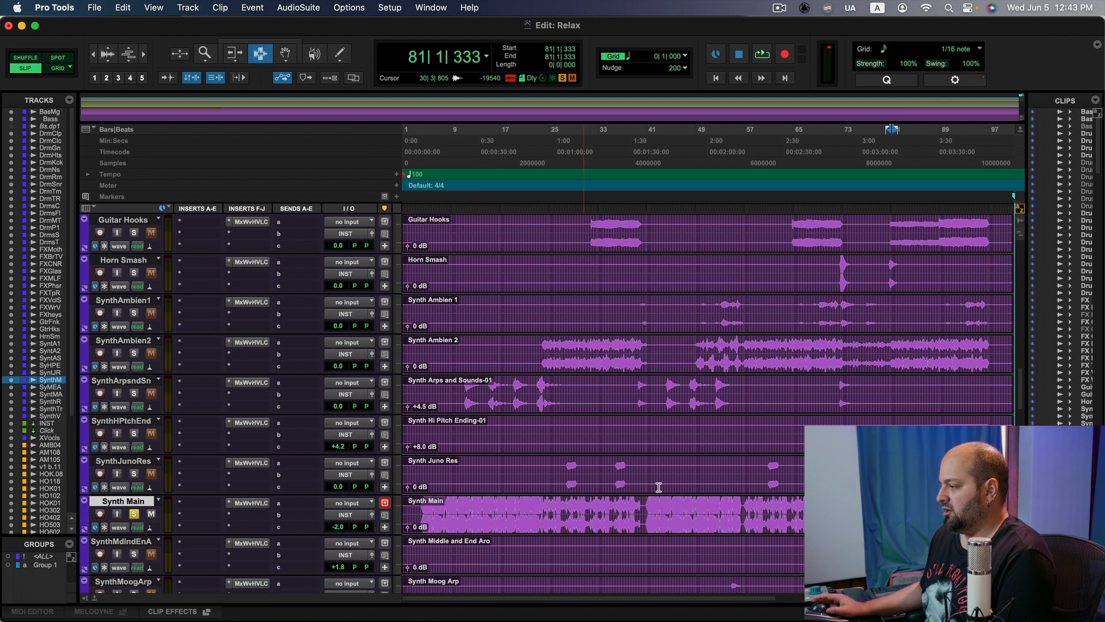
{"action": "key", "text": "space"}
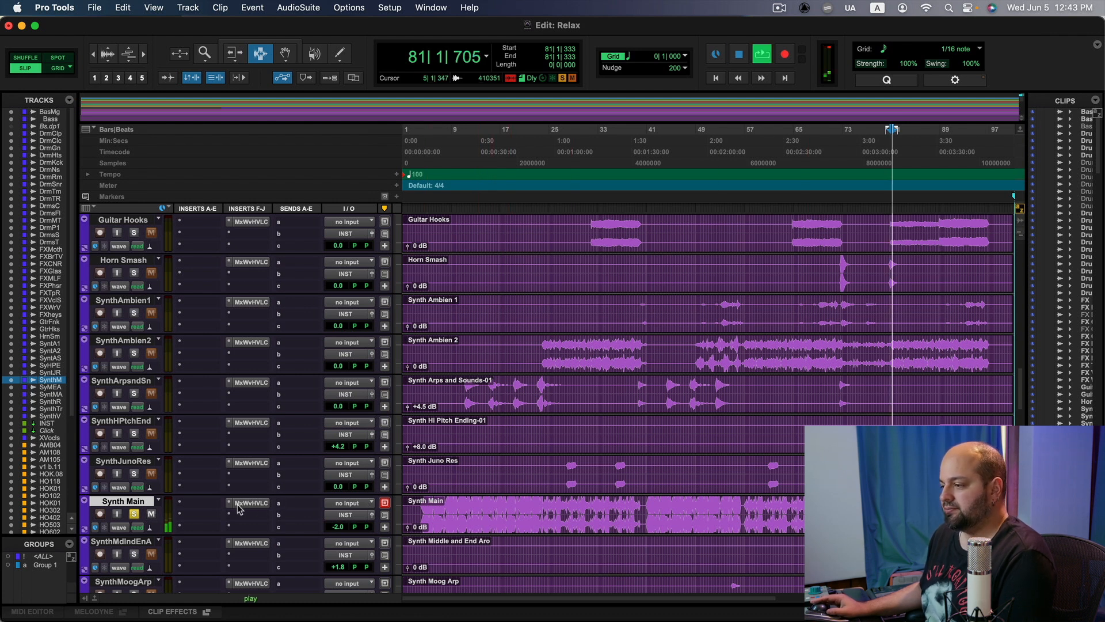
{"action": "left_click", "coordinate": [134, 514]}
{"action": "key", "text": "space"}
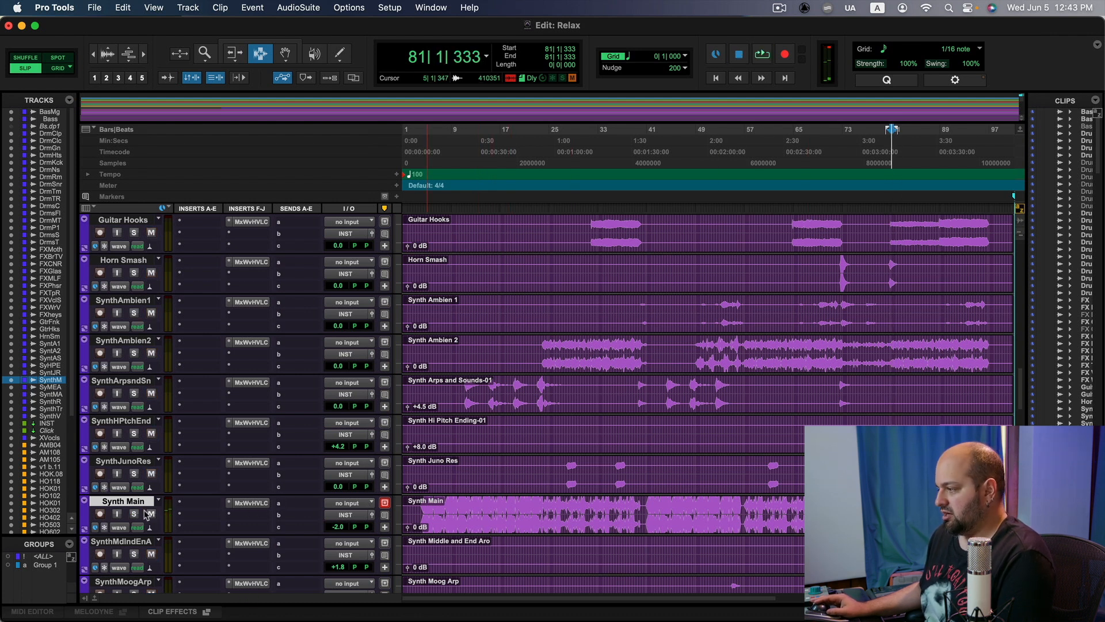
- Solo the Synth Middle and End track, set its VLC to Inst, and adjust the plug-in's gain and output levels during playback
{"action": "scroll", "coordinate": [196, 505], "scroll_direction": "down", "scroll_amount": 2}
{"action": "left_click", "coordinate": [135, 473]}
{"action": "key", "text": "space"}
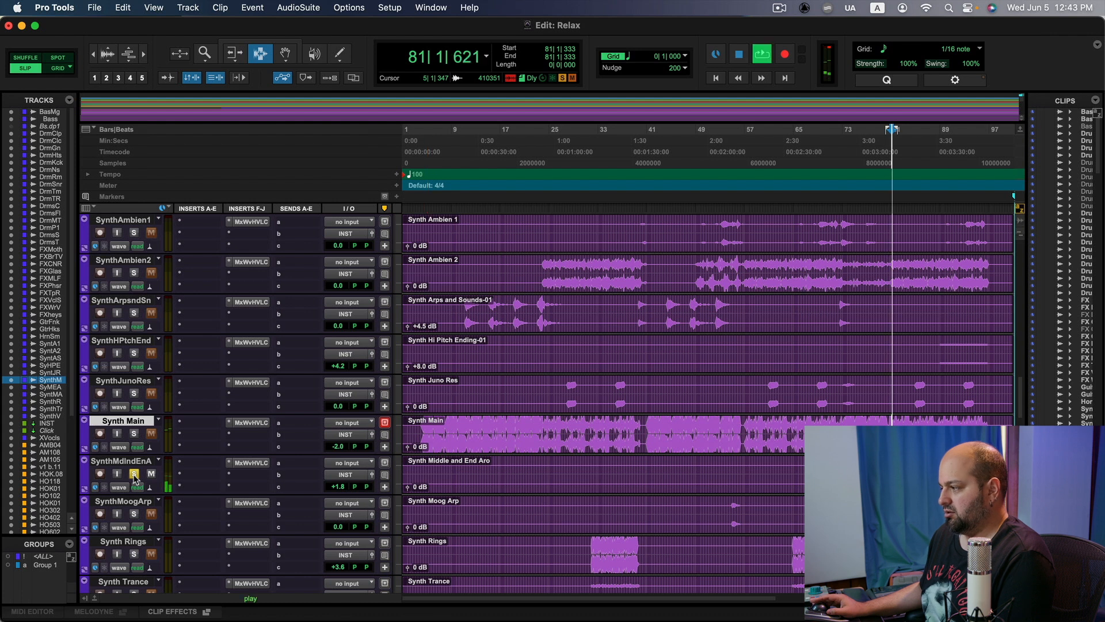
{"action": "left_click", "coordinate": [249, 462]}
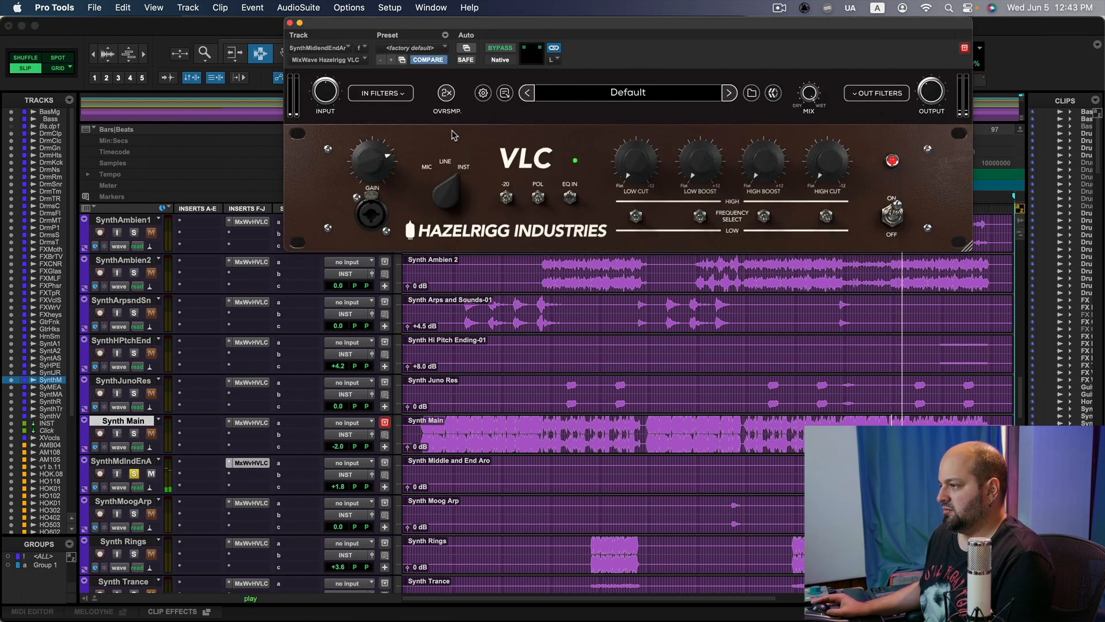
{"action": "left_click_drag", "start_coordinate": [367, 156], "coordinate": [365, 147]}
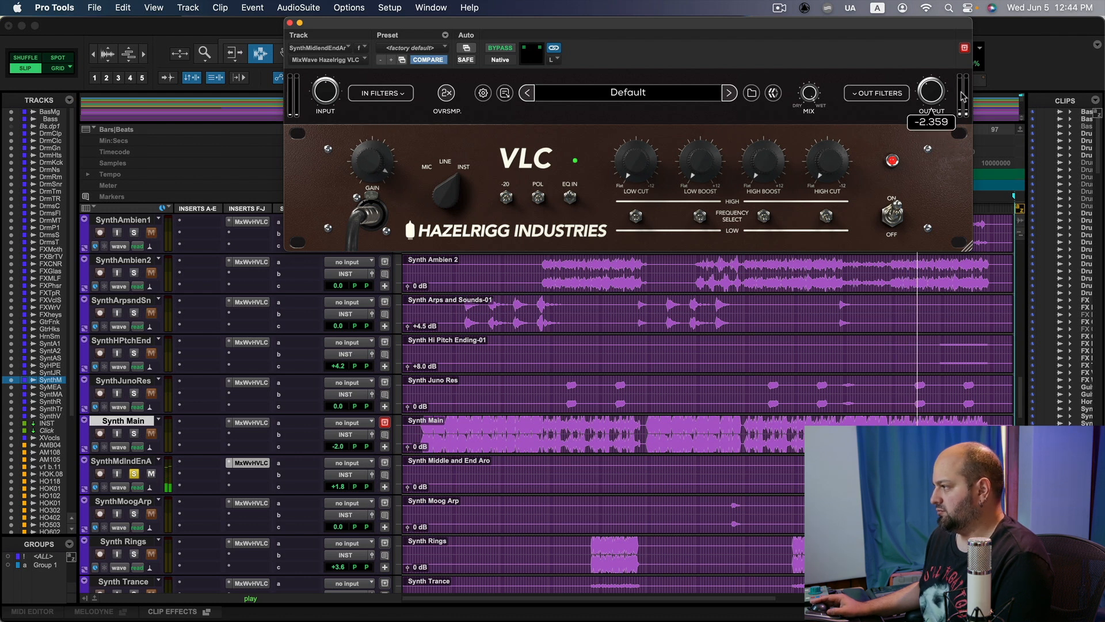
{"action": "left_click_drag", "start_coordinate": [936, 93], "coordinate": [933, 111]}
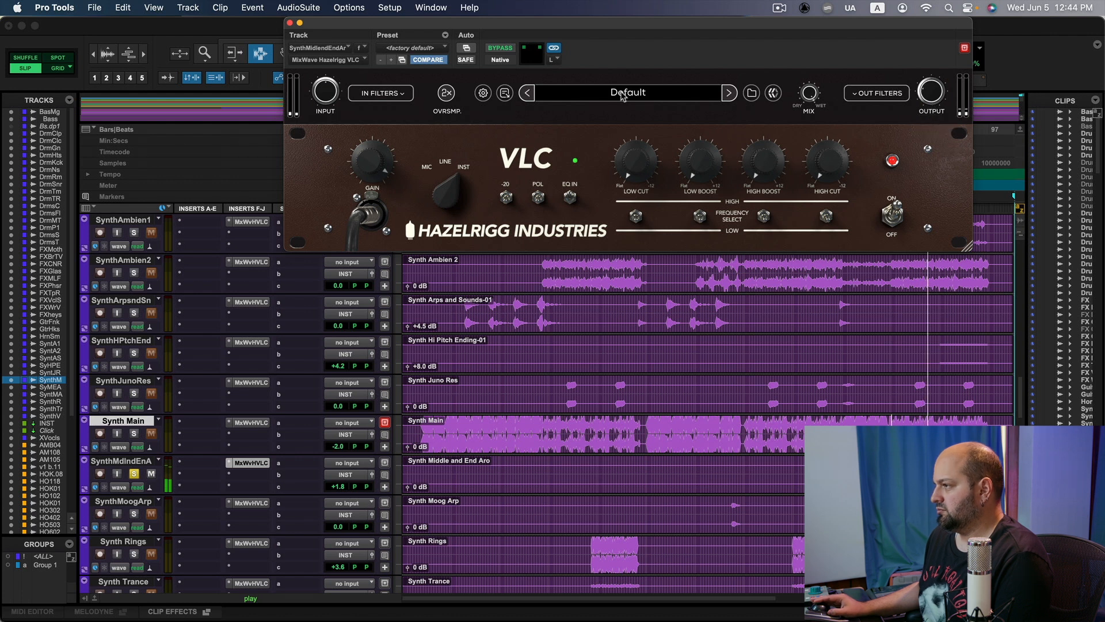
- Compare the Synth Middle and End track with its VLC bypassed and active, unsolo it and close the plug-in window
{"action": "left_click", "coordinate": [502, 49]}
{"action": "left_click", "coordinate": [502, 49]}
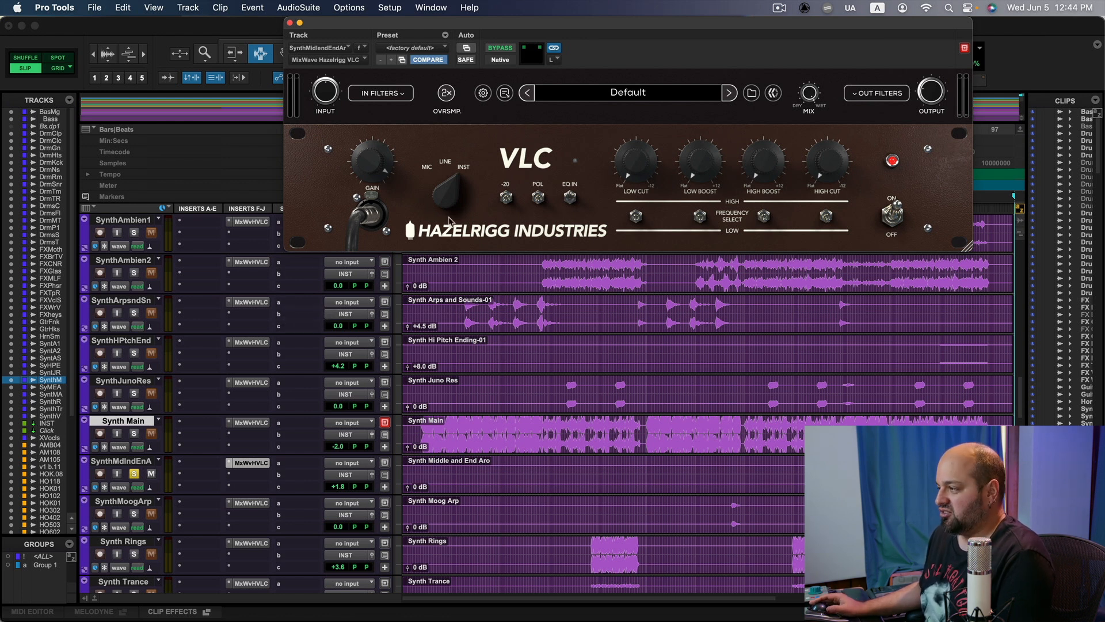
{"action": "left_click", "coordinate": [135, 475]}
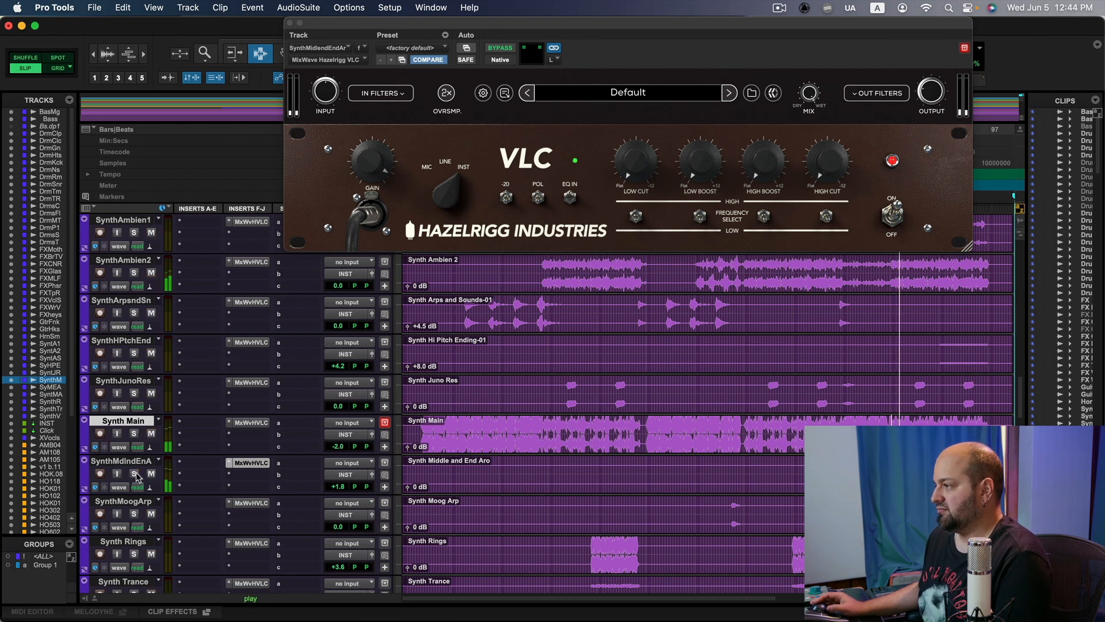
{"action": "left_click", "coordinate": [290, 23]}
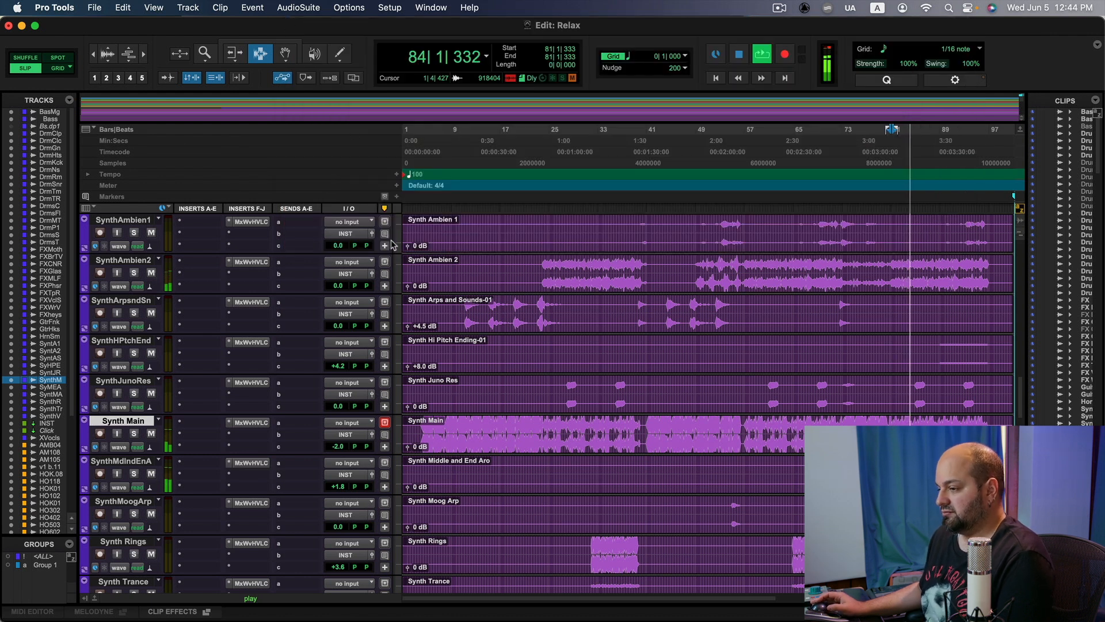
- Solo Synth Trance, set its VLC to Inst, raise High Boost to about 9.1, increase Low Cut and High Cut, and switch the High Cut frequency
{"action": "scroll", "coordinate": [397, 247], "scroll_direction": "down", "scroll_amount": 2}
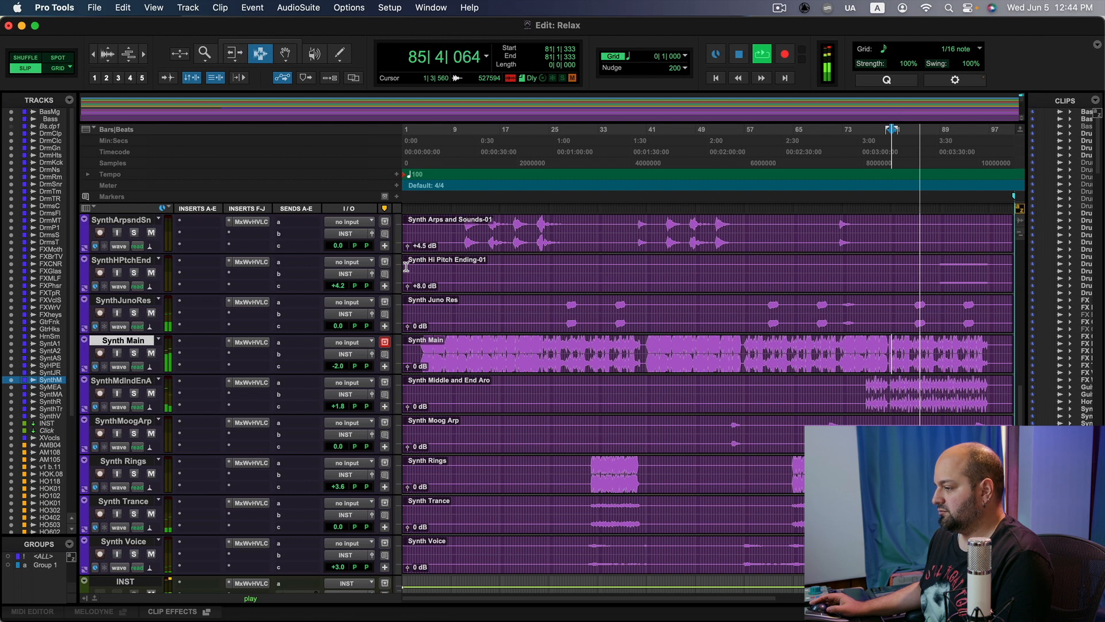
{"action": "left_click", "coordinate": [134, 513]}
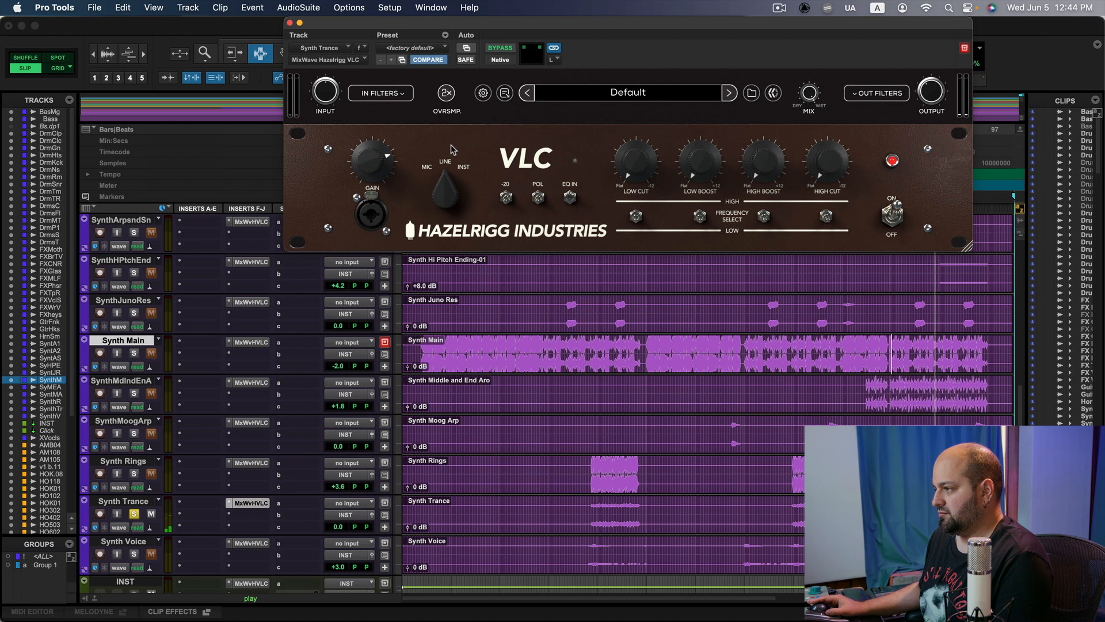
{"action": "mouse_move", "coordinate": [776, 166]}
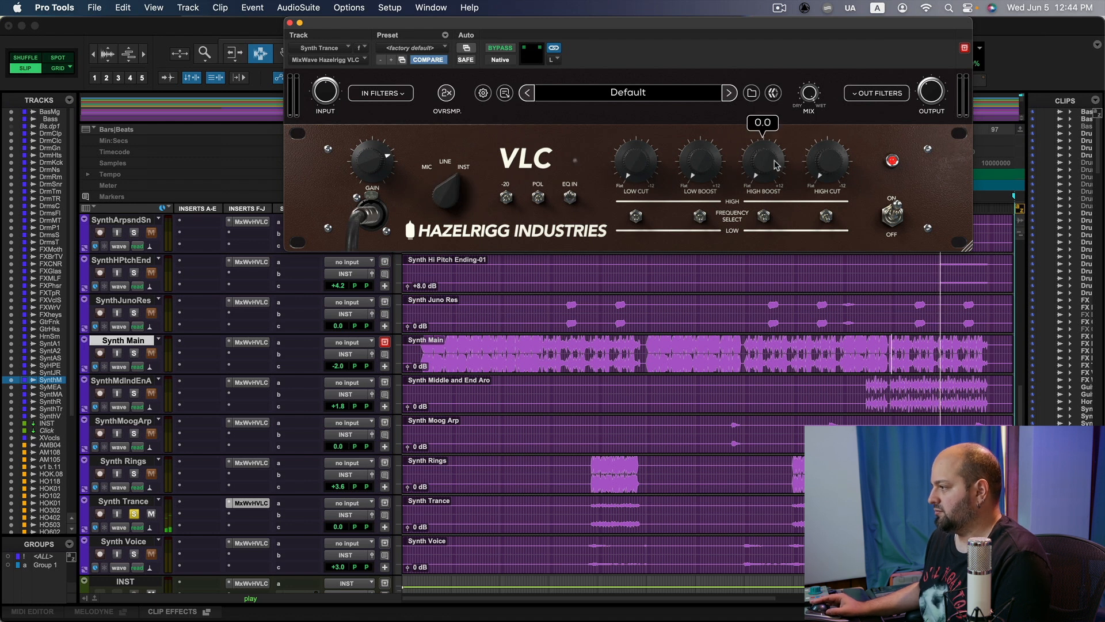
{"action": "left_click_drag", "start_coordinate": [766, 163], "coordinate": [765, 109]}
{"action": "left_click_drag", "start_coordinate": [638, 161], "coordinate": [639, 139]}
{"action": "left_click", "coordinate": [825, 218]}
{"action": "left_click_drag", "start_coordinate": [823, 173], "coordinate": [855, 124]}
{"action": "left_click_drag", "start_coordinate": [812, 170], "coordinate": [770, 118]}
{"action": "left_click_drag", "start_coordinate": [828, 146], "coordinate": [840, 113]}
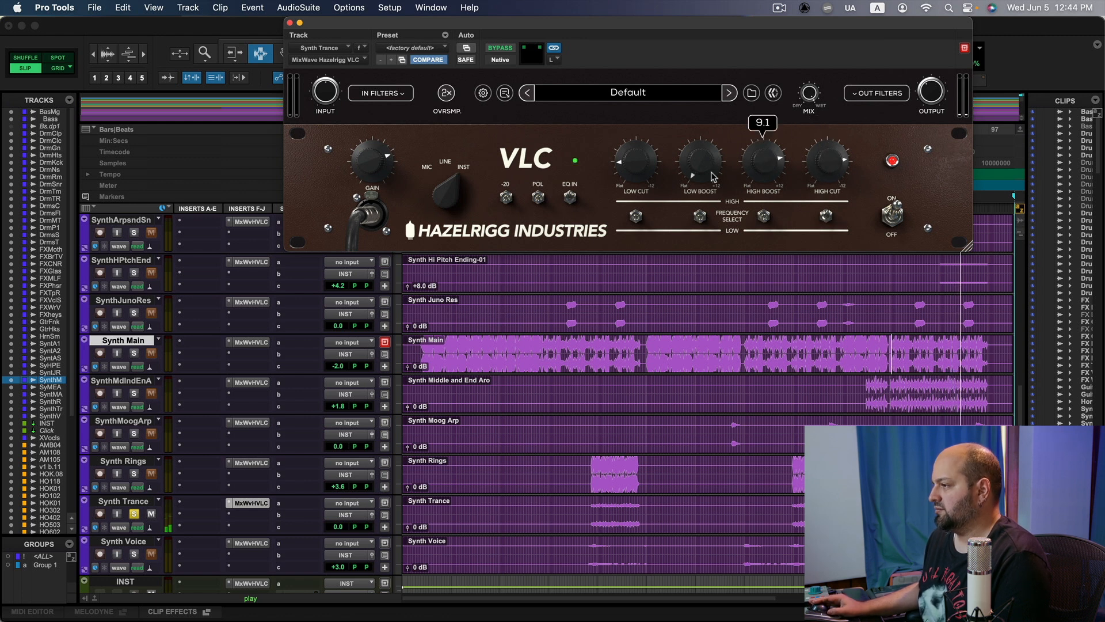
- Unsolo Synth Trance, play the full mix from bar 81 and raise the gain slightly on the Synth Trance VLC
{"action": "left_click", "coordinate": [134, 513]}
{"action": "key", "text": "space"}
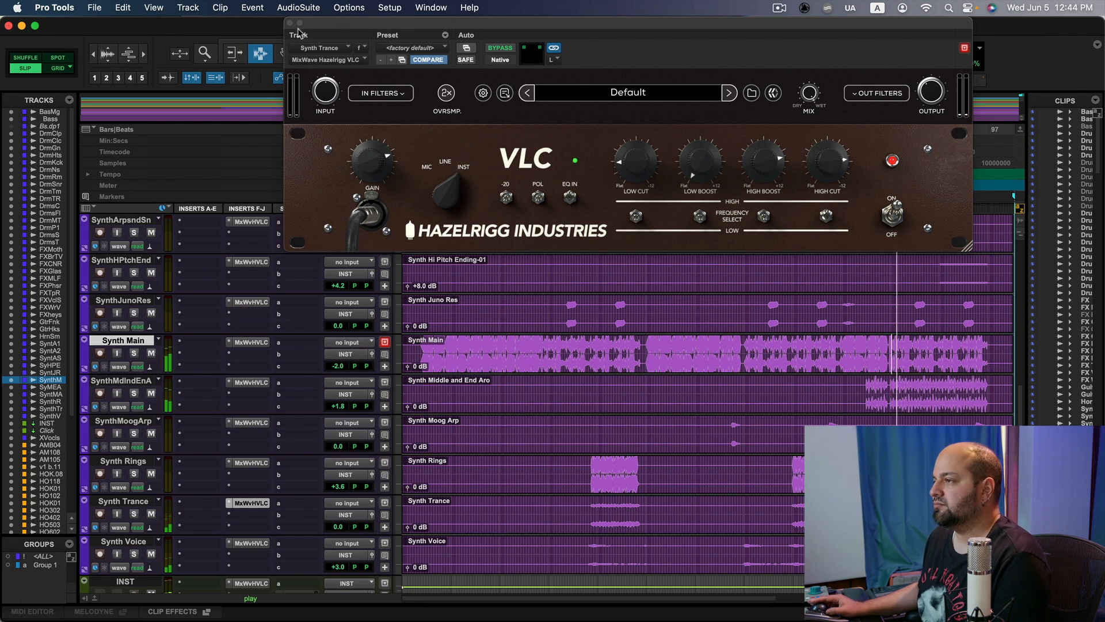
{"action": "left_click_drag", "start_coordinate": [375, 166], "coordinate": [374, 157]}
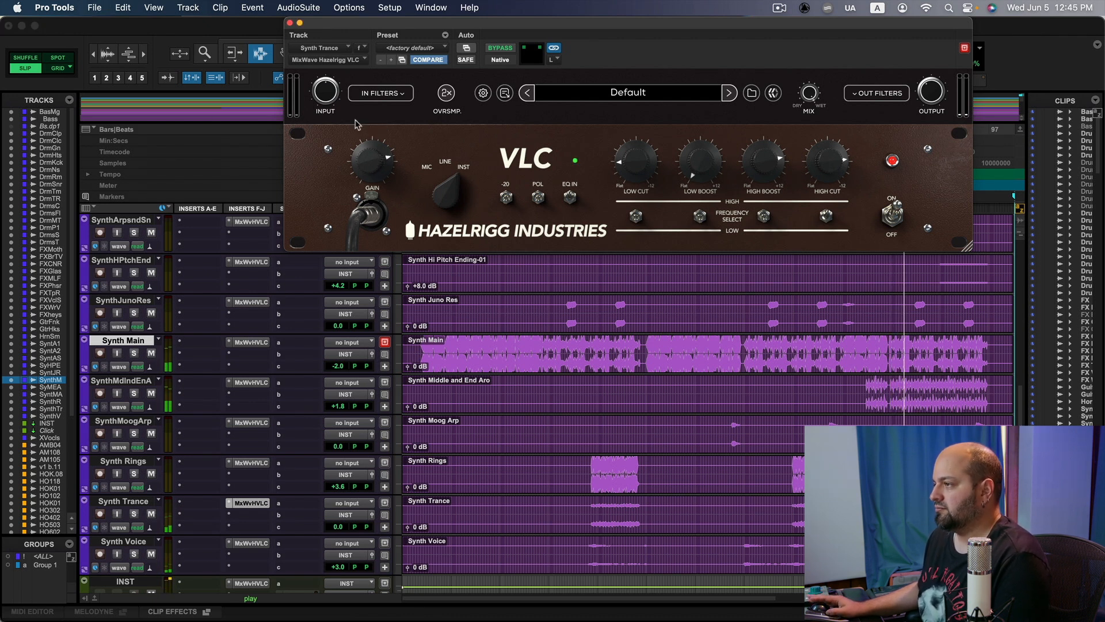
- Close the Synth Trance VLC plug-in window and stop playback of the mix
{"action": "left_click", "coordinate": [289, 23]}
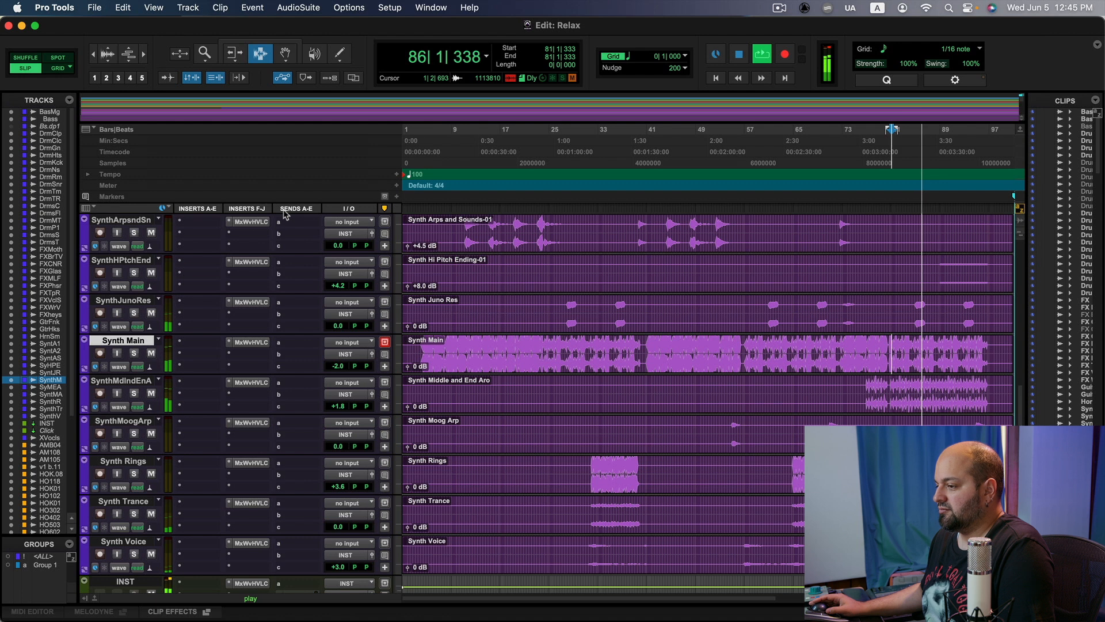
{"action": "key", "text": "space"}
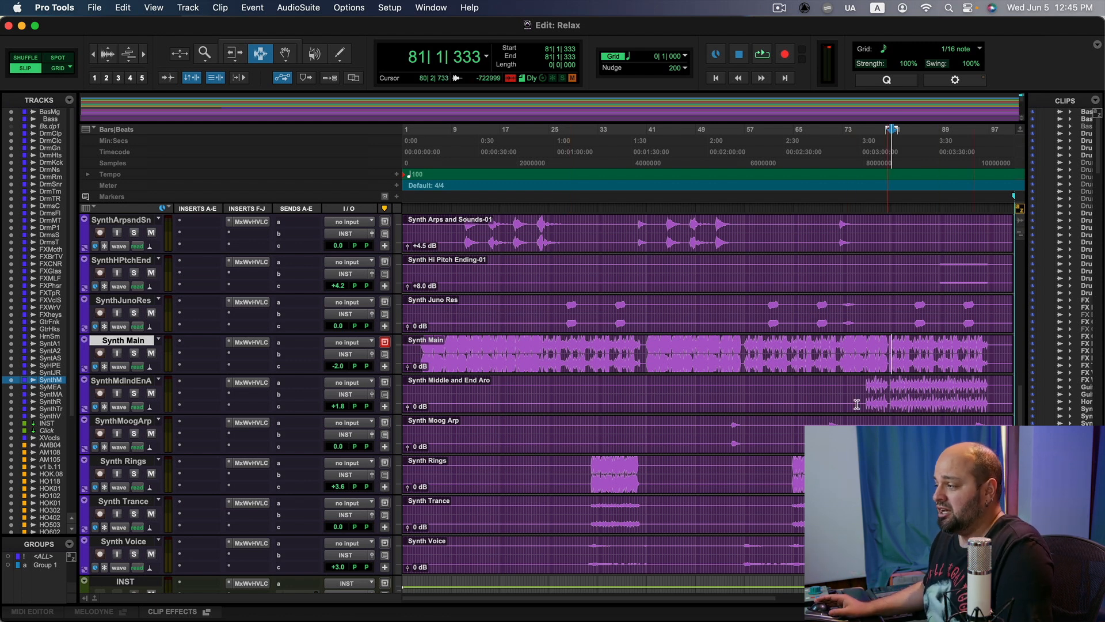
{"action": "scroll", "coordinate": [857, 402], "scroll_direction": "down", "scroll_amount": 1}
{"action": "scroll", "coordinate": [845, 370], "scroll_direction": "up", "scroll_amount": 1}
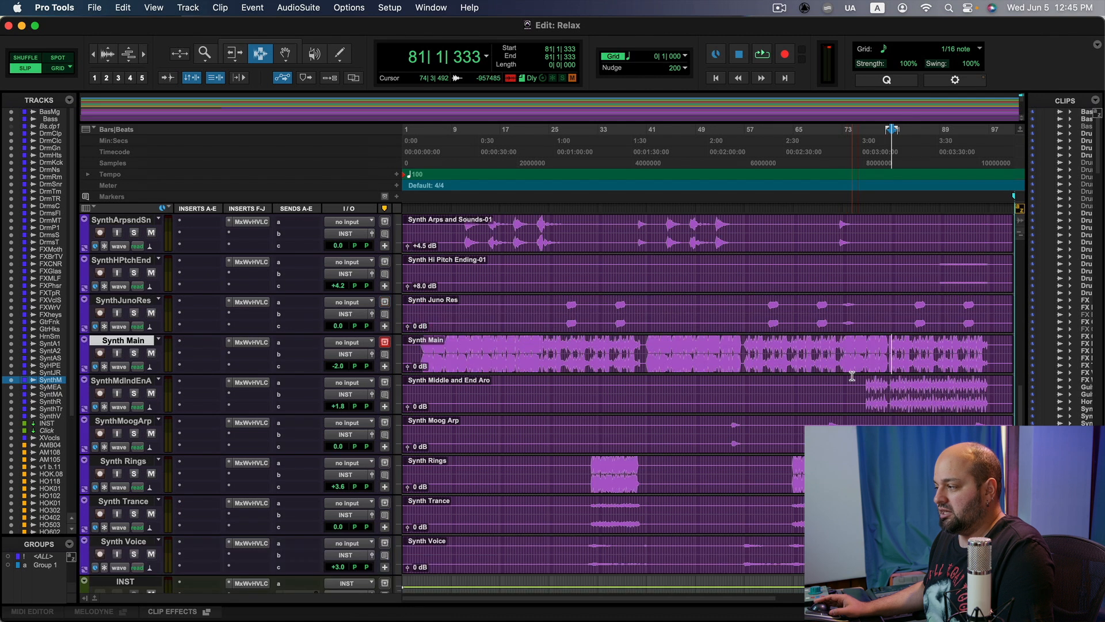
- Play the session from bar 74 and briefly solo the Synth Main track to hear it alone
{"action": "left_click", "coordinate": [850, 380]}
{"action": "scroll", "coordinate": [795, 397], "scroll_direction": "up", "scroll_amount": 2}
{"action": "scroll", "coordinate": [791, 403], "scroll_direction": "up", "scroll_amount": 2}
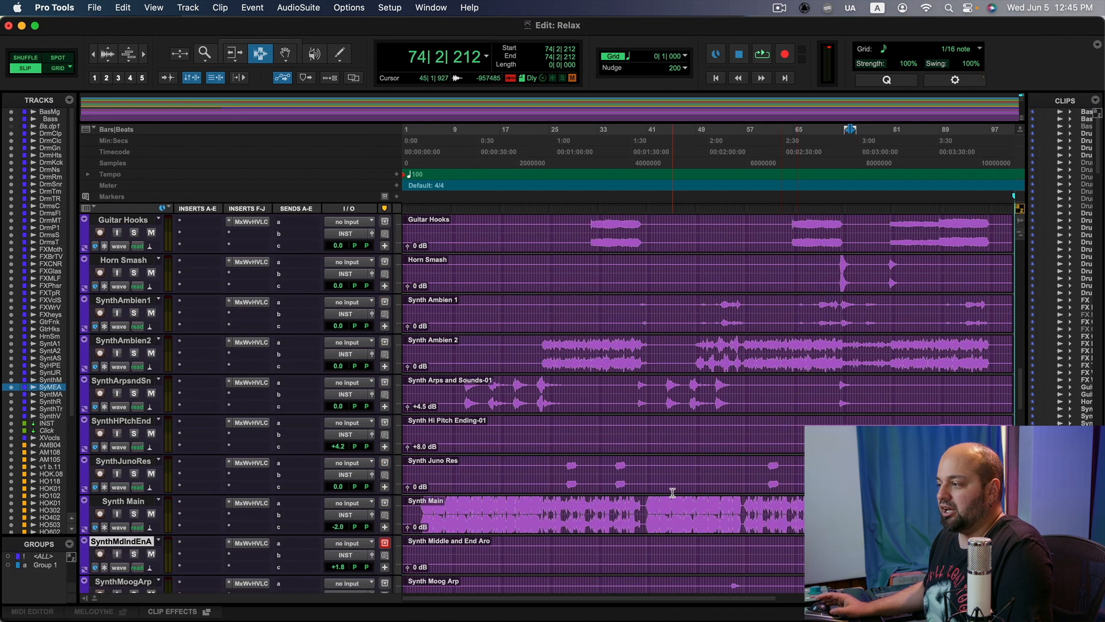
{"action": "scroll", "coordinate": [672, 492], "scroll_direction": "down", "scroll_amount": 2}
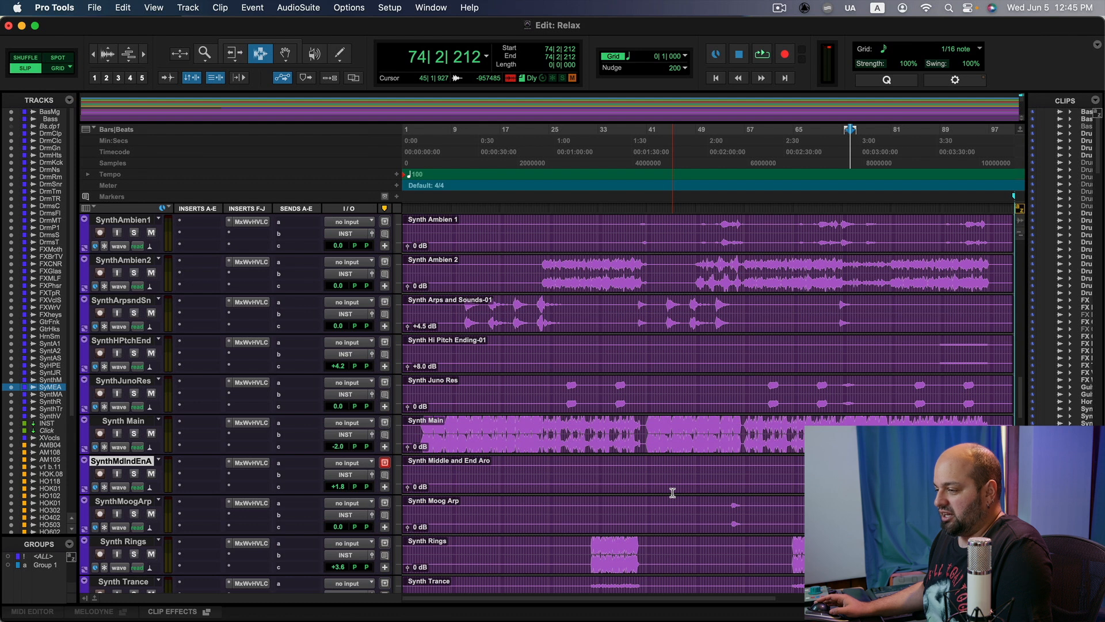
{"action": "key", "text": "space"}
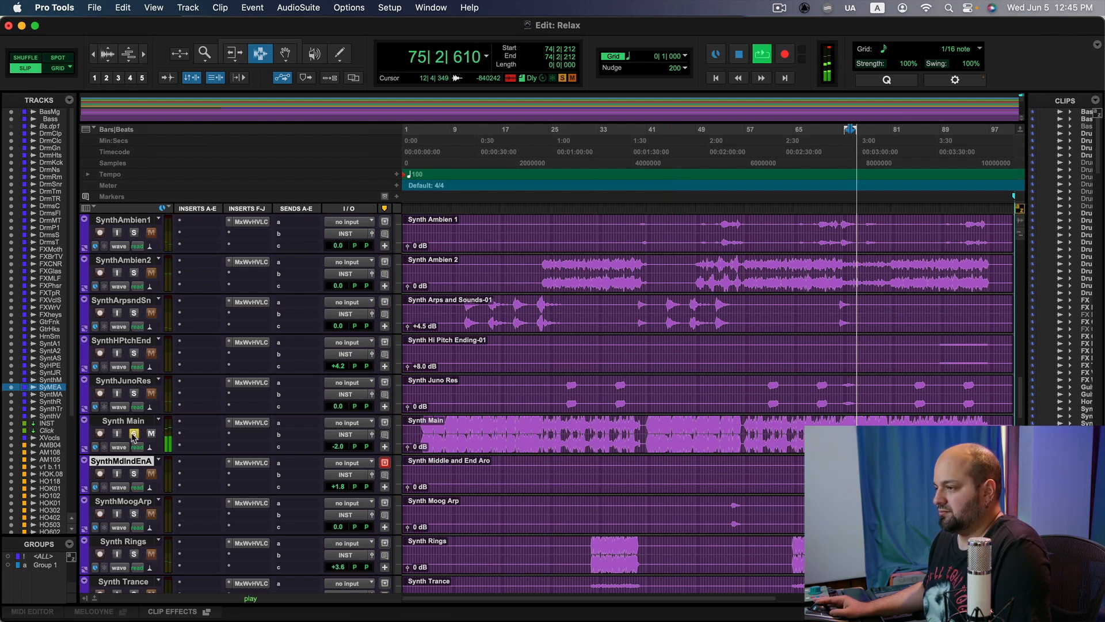
- Audition the full mix from bar 76 and from bar 81, briefly soloing the Synth Middle and End track
{"action": "left_click", "coordinate": [865, 421]}
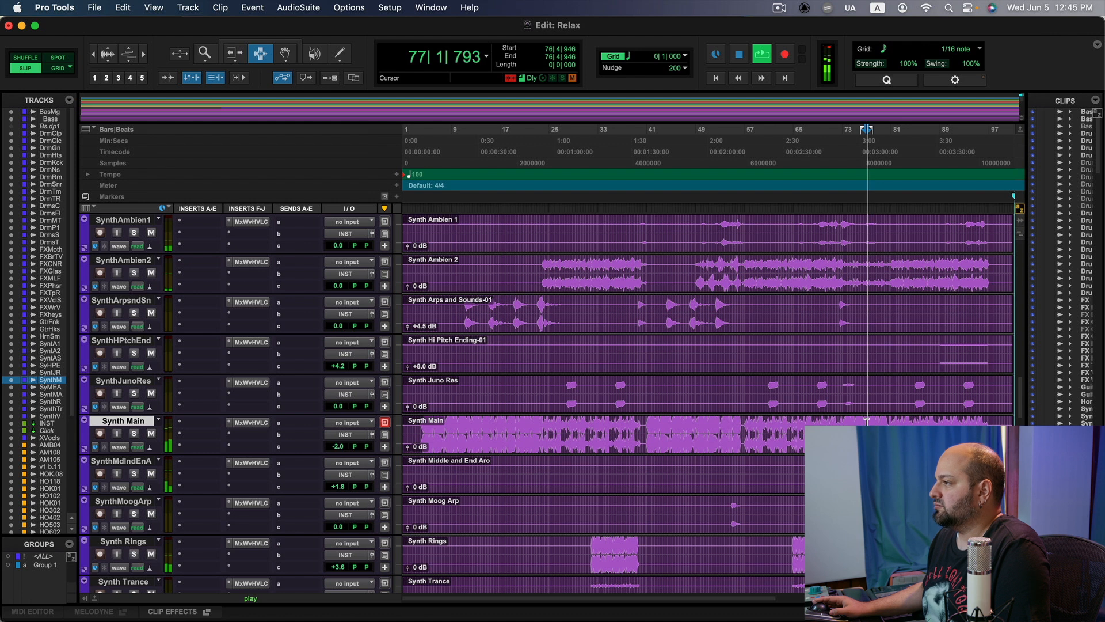
{"action": "left_click", "coordinate": [893, 421]}
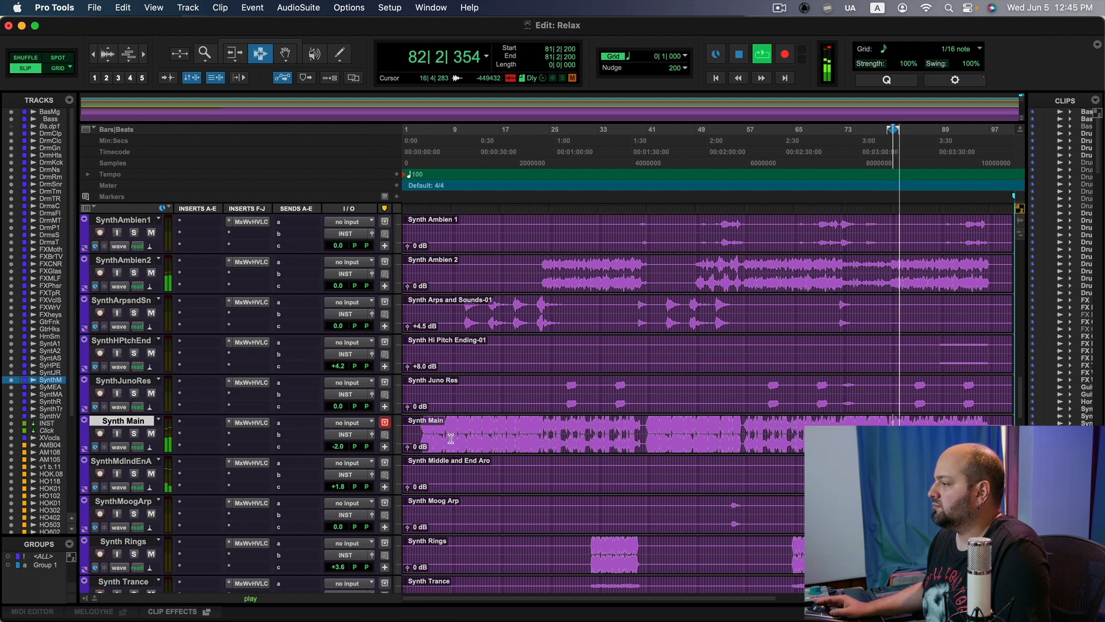
{"action": "left_click", "coordinate": [132, 474]}
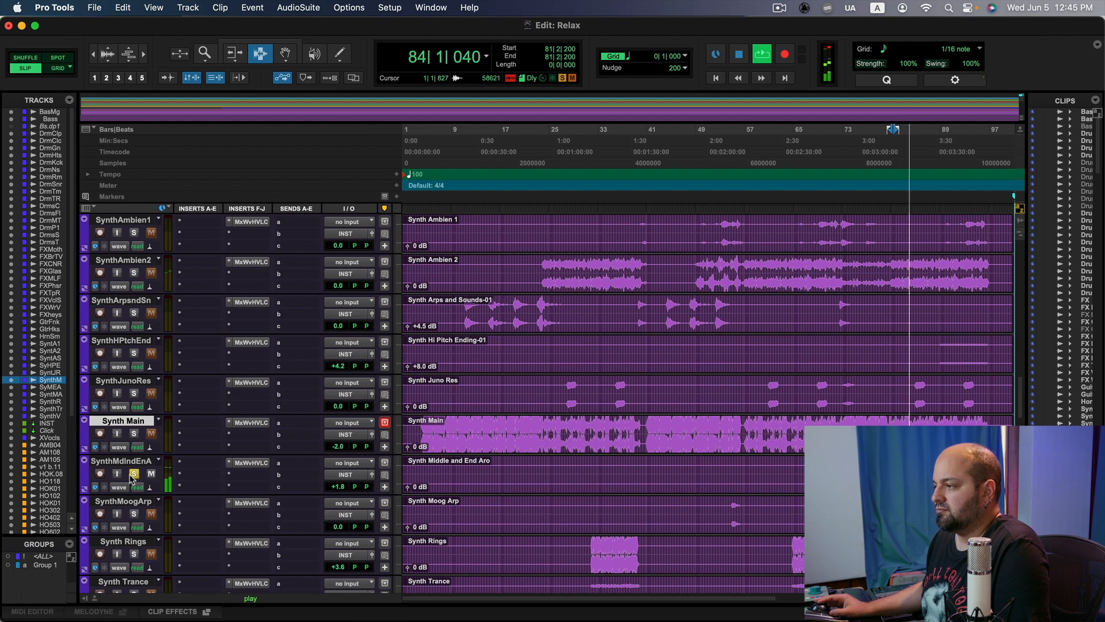
{"action": "left_click", "coordinate": [133, 474]}
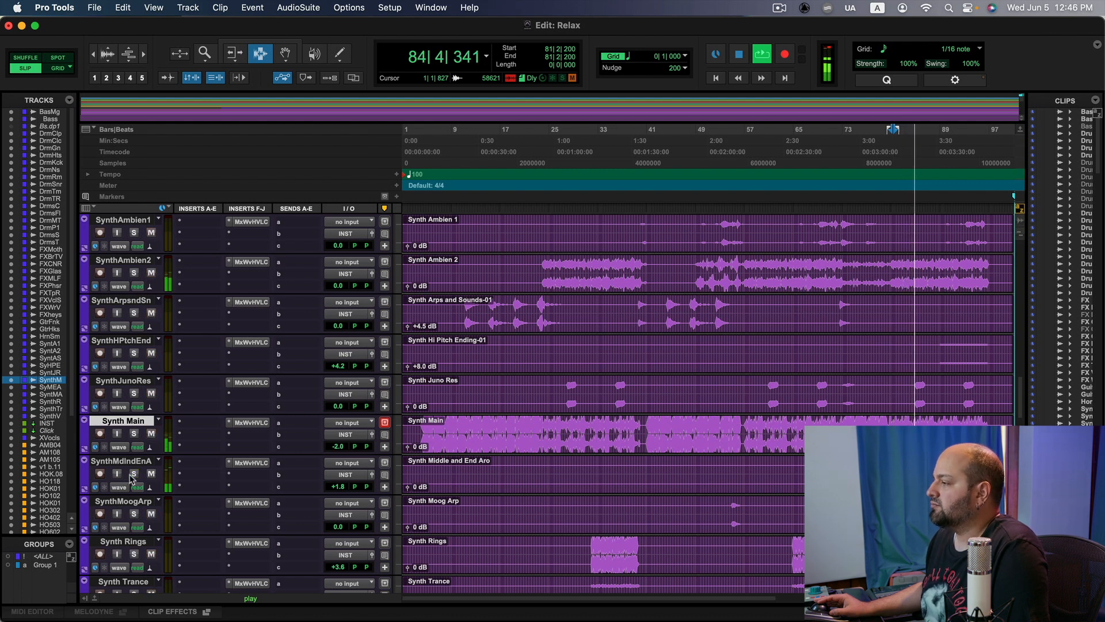